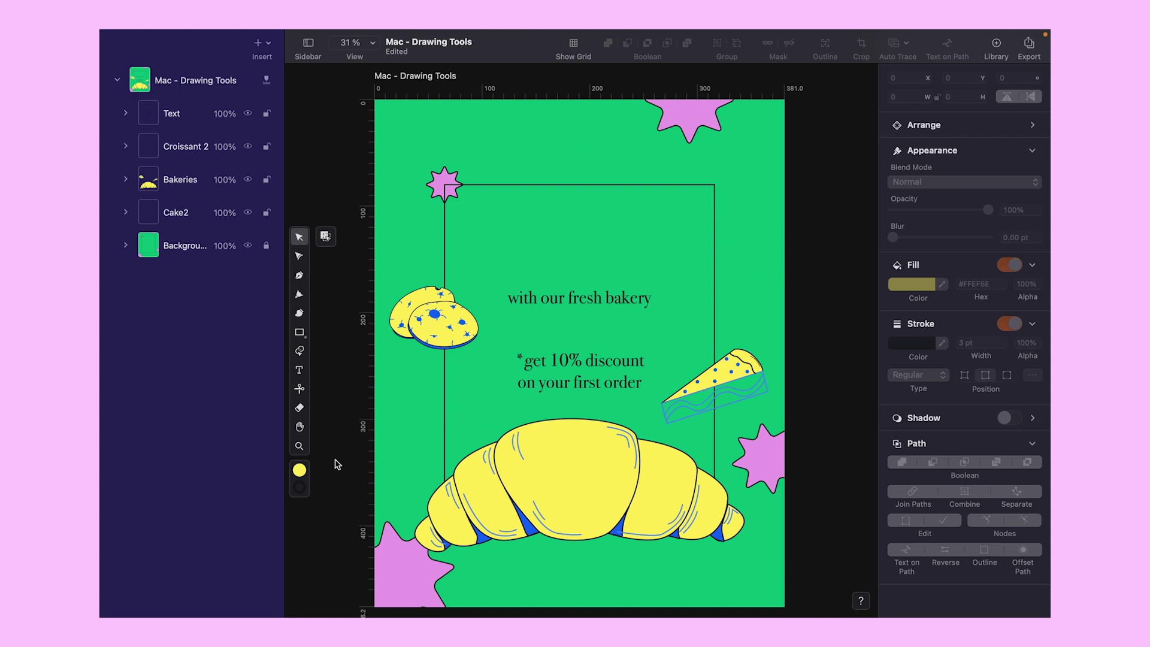
- Pick the Text tool and give new text a near-black #111717 fill from the Curve Academy swatches
click(299, 470)
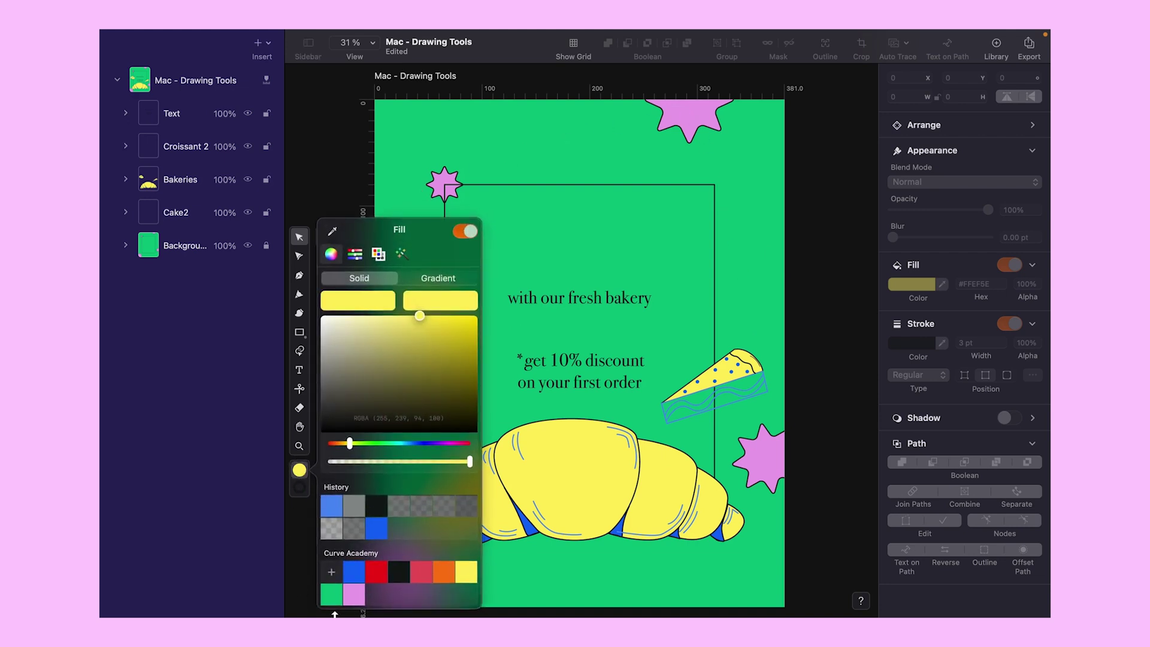
click(298, 470)
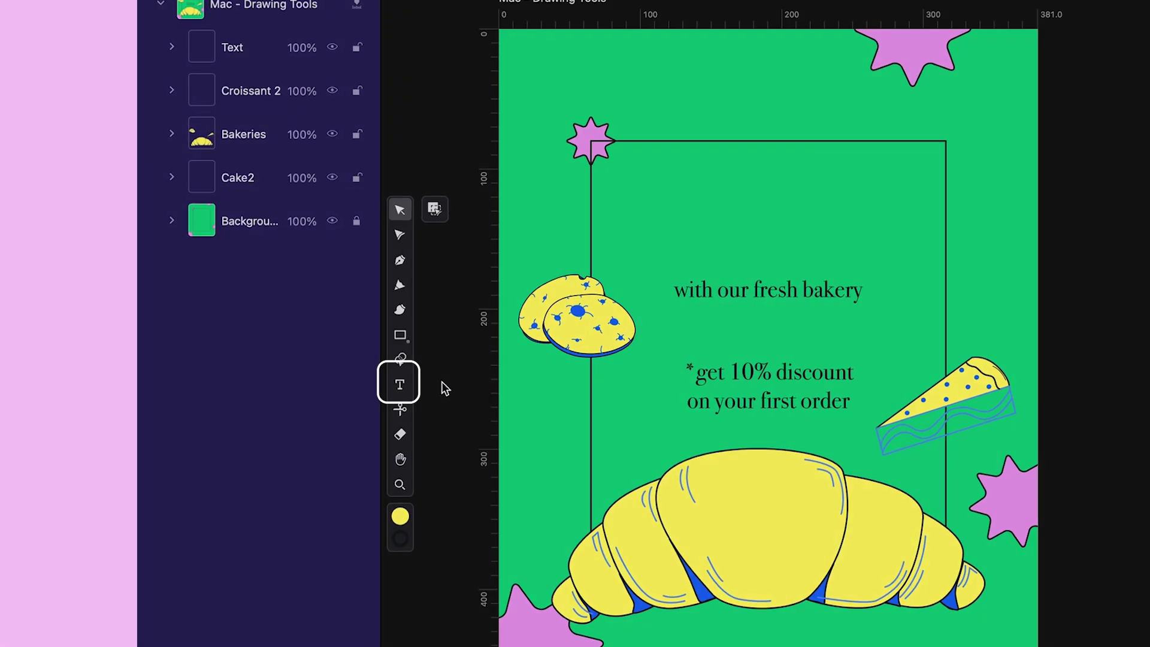
click(402, 386)
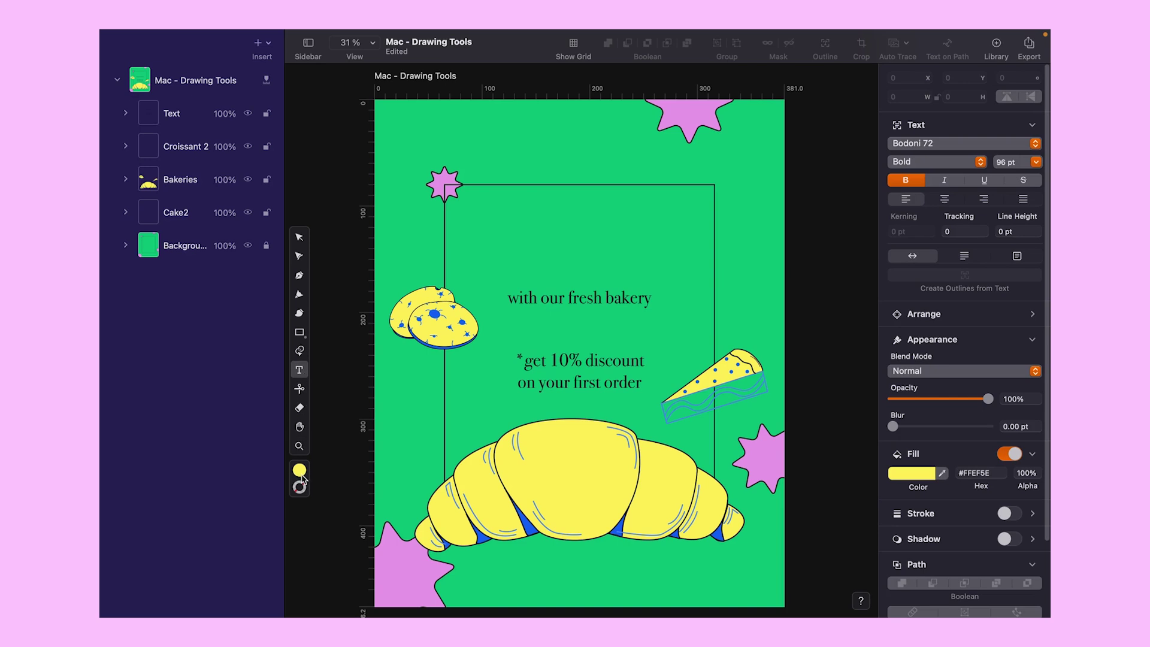
click(302, 477)
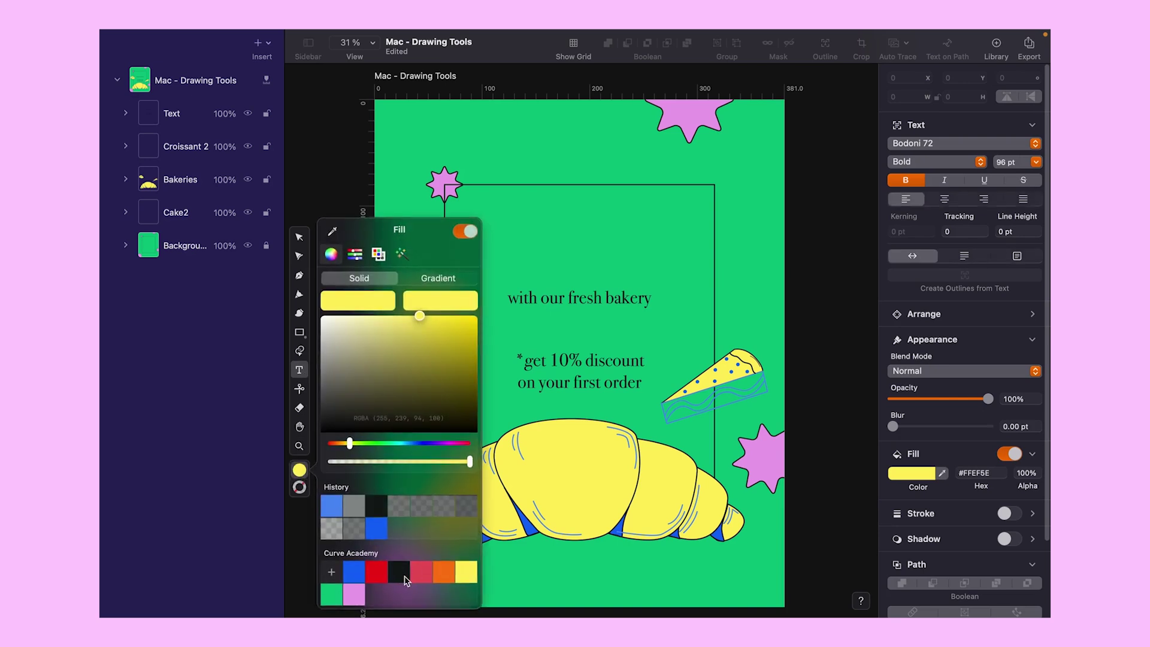
click(400, 577)
click(302, 476)
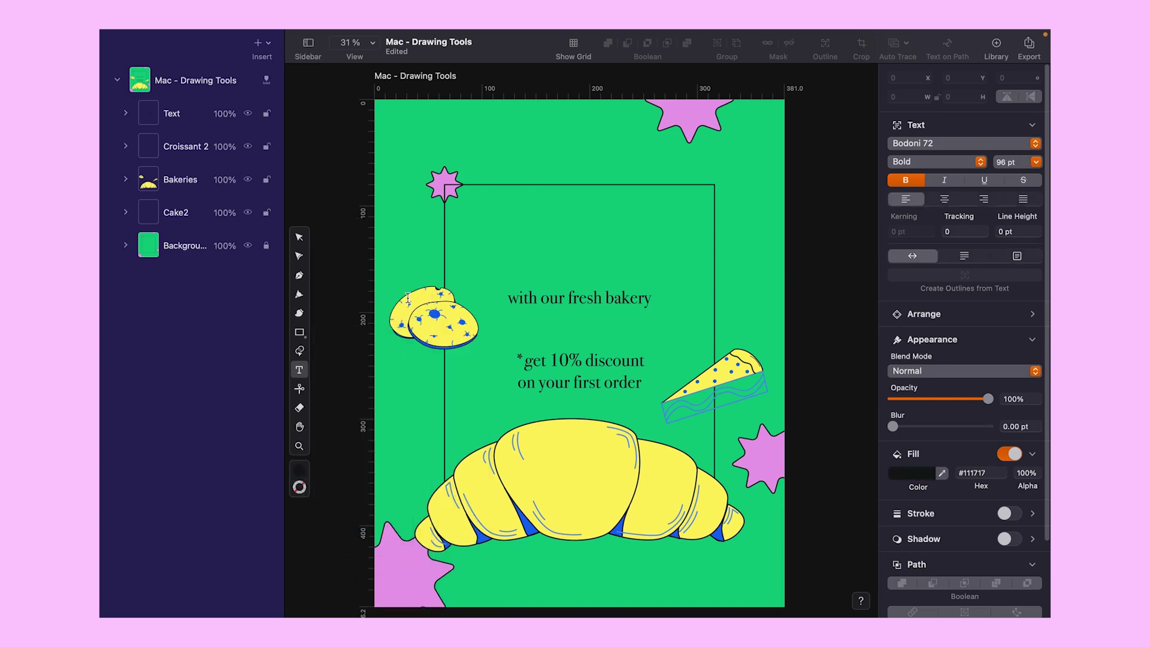
- Type 'Indulge Yourself' in a new text box above the bakery line and select it
drag(494, 196, 659, 275)
text(Indulge Yourse)
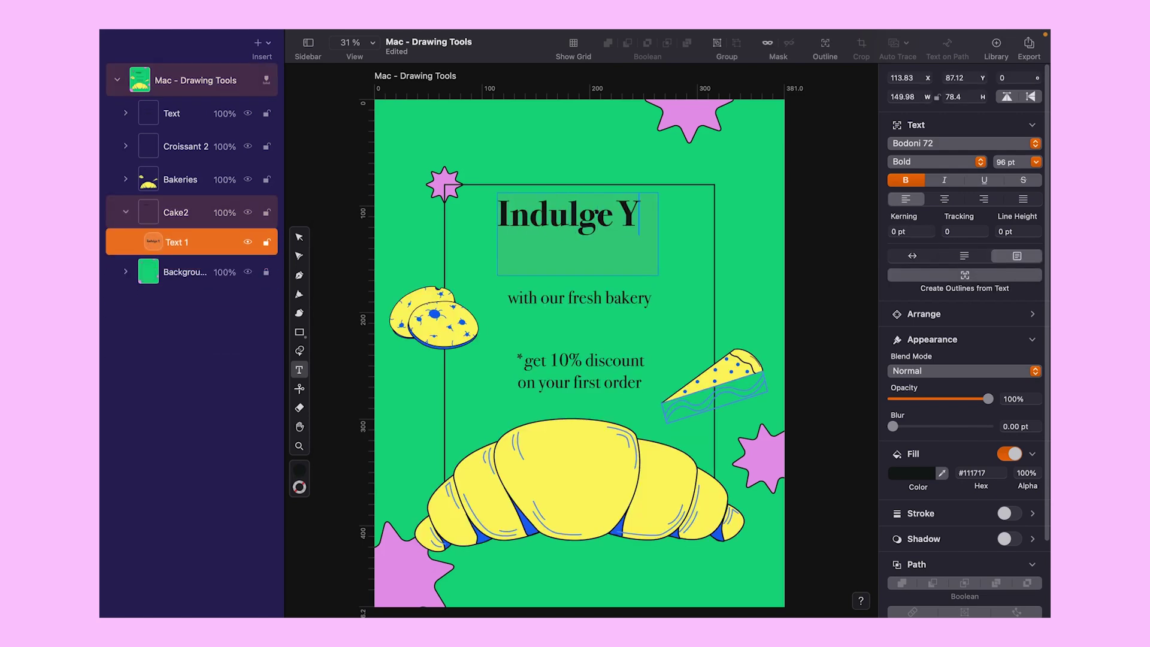
text(lf)
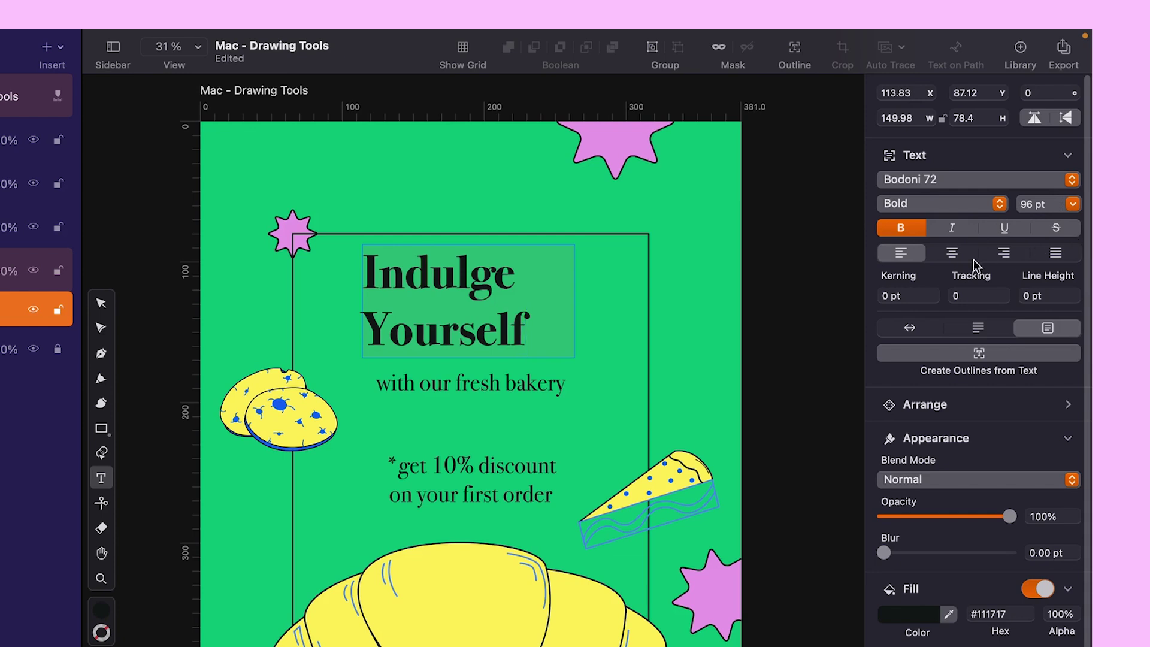
key(super+a)
- Try increasing the headline's kerning, tracking and line height, resetting each to zero
click(934, 292)
click(934, 292)
click(934, 293)
click(934, 299)
click(934, 299)
click(934, 299)
click(1004, 293)
click(1004, 292)
click(1005, 299)
click(1005, 299)
click(1075, 292)
click(1075, 293)
click(1074, 299)
click(1074, 299)
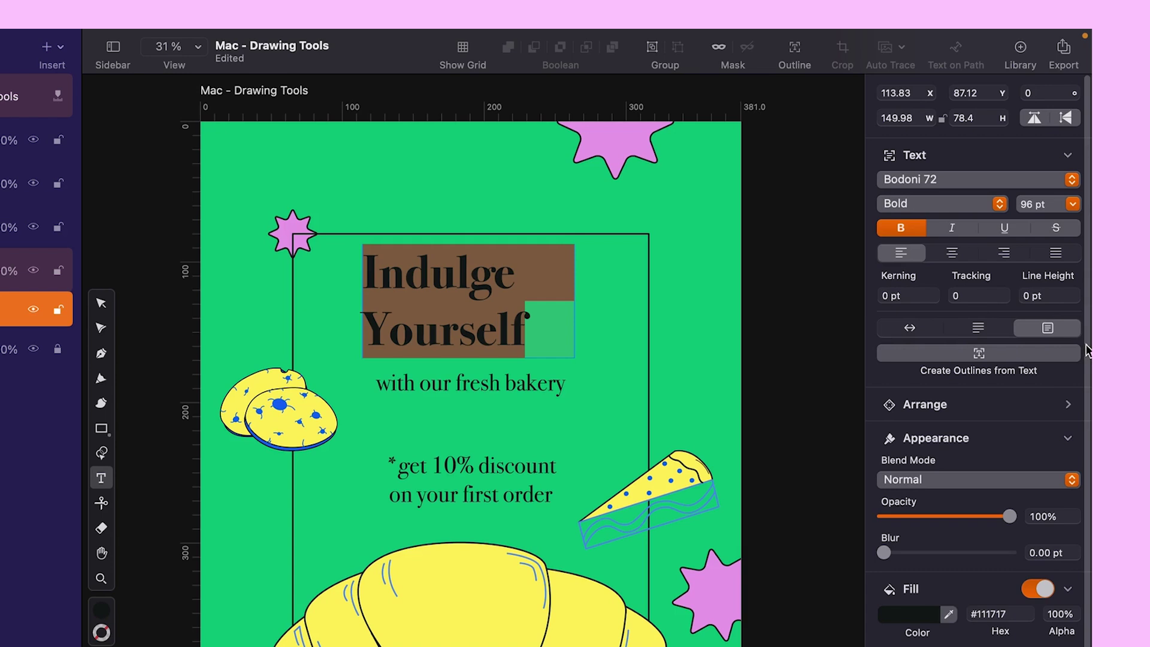
- Test auto-width and auto-height text box modes, ending on fixed size
click(910, 329)
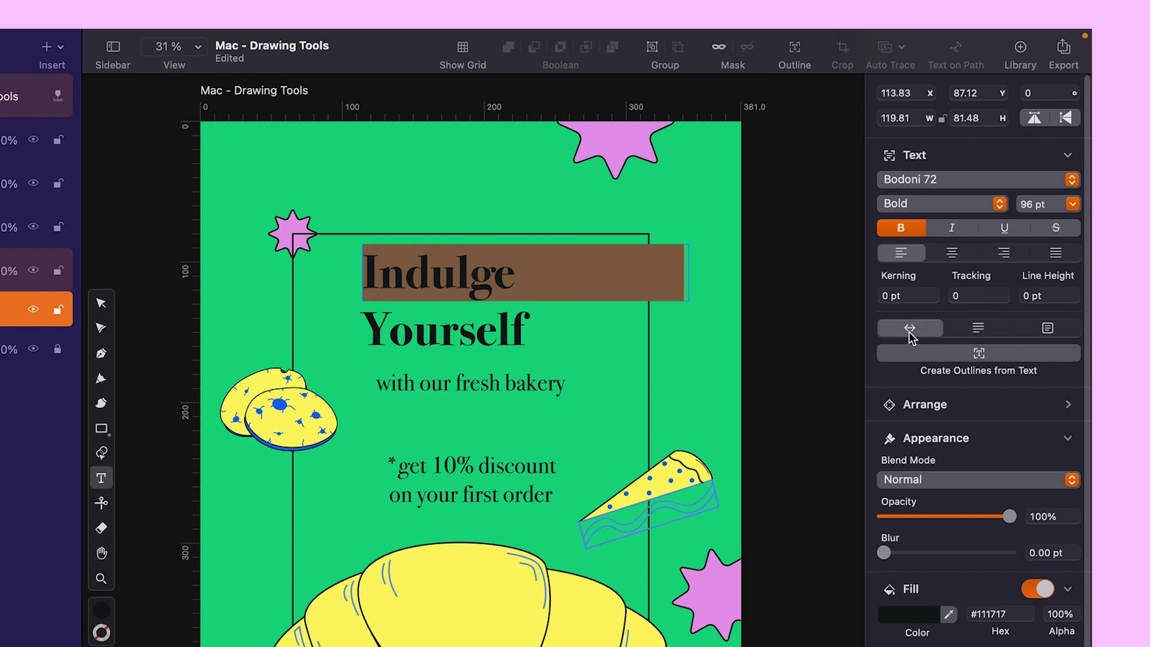
key(super+z)
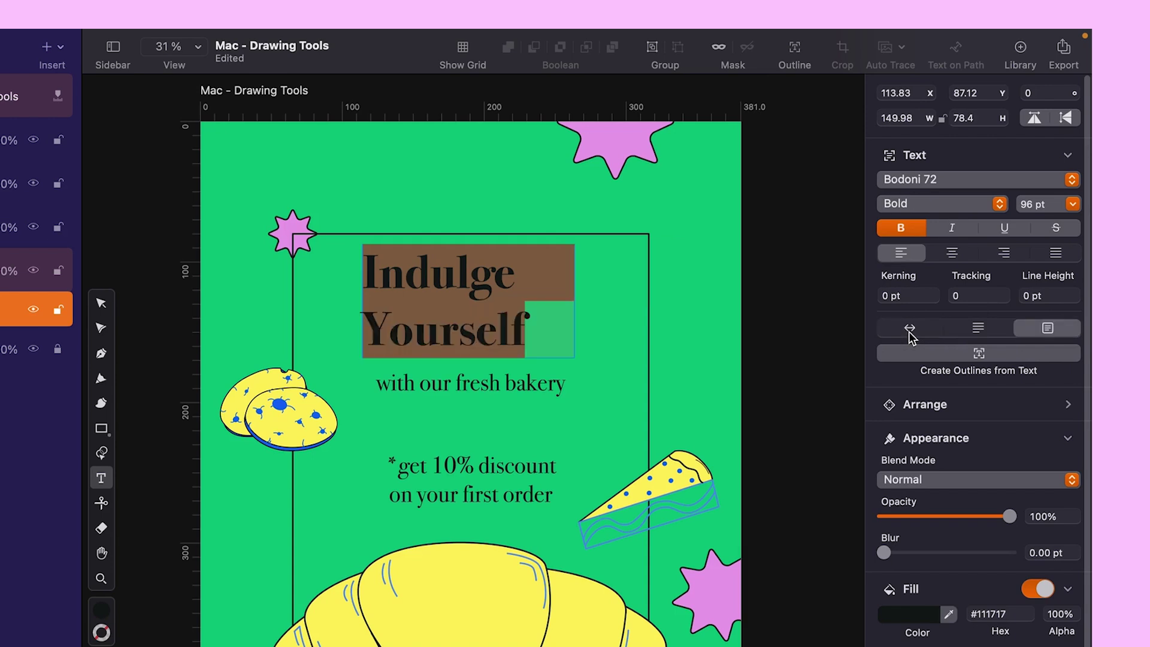
click(986, 327)
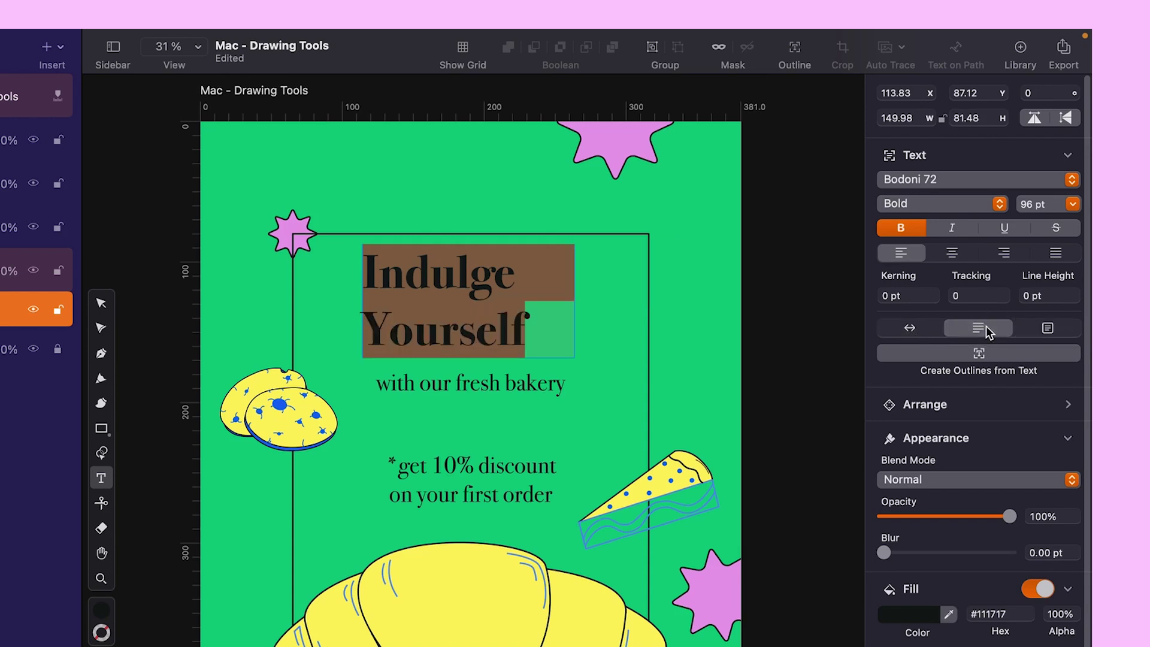
click(1034, 333)
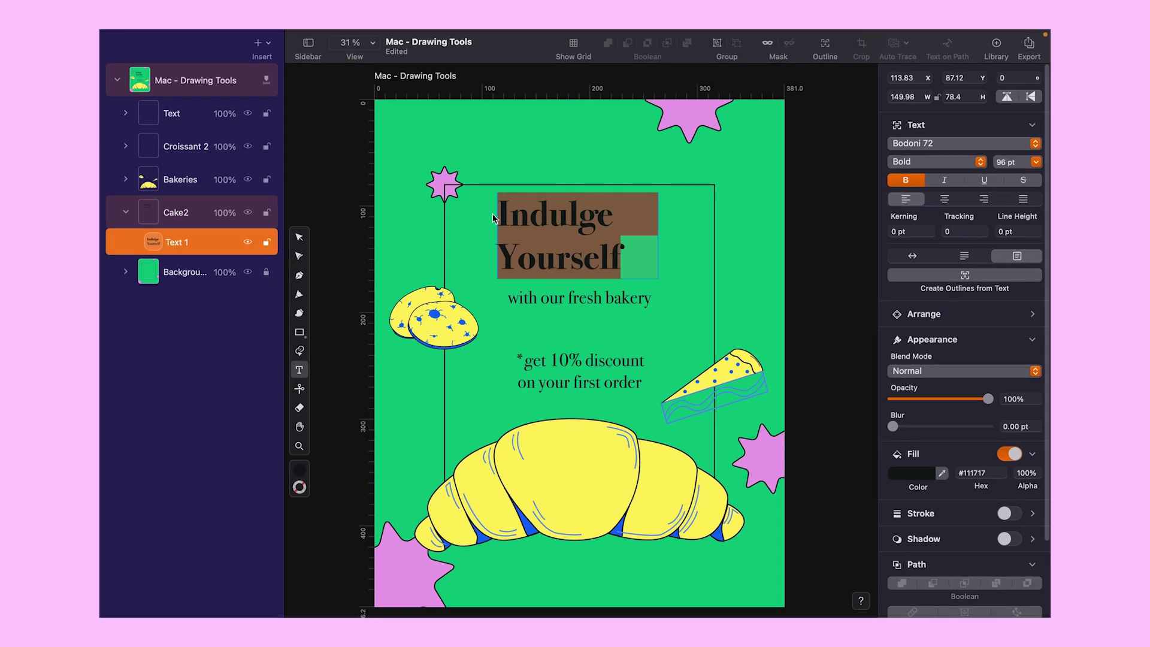
- Resize the headline's text box, then undo the resize
key(Escape)
click(546, 235)
drag(658, 279, 554, 258)
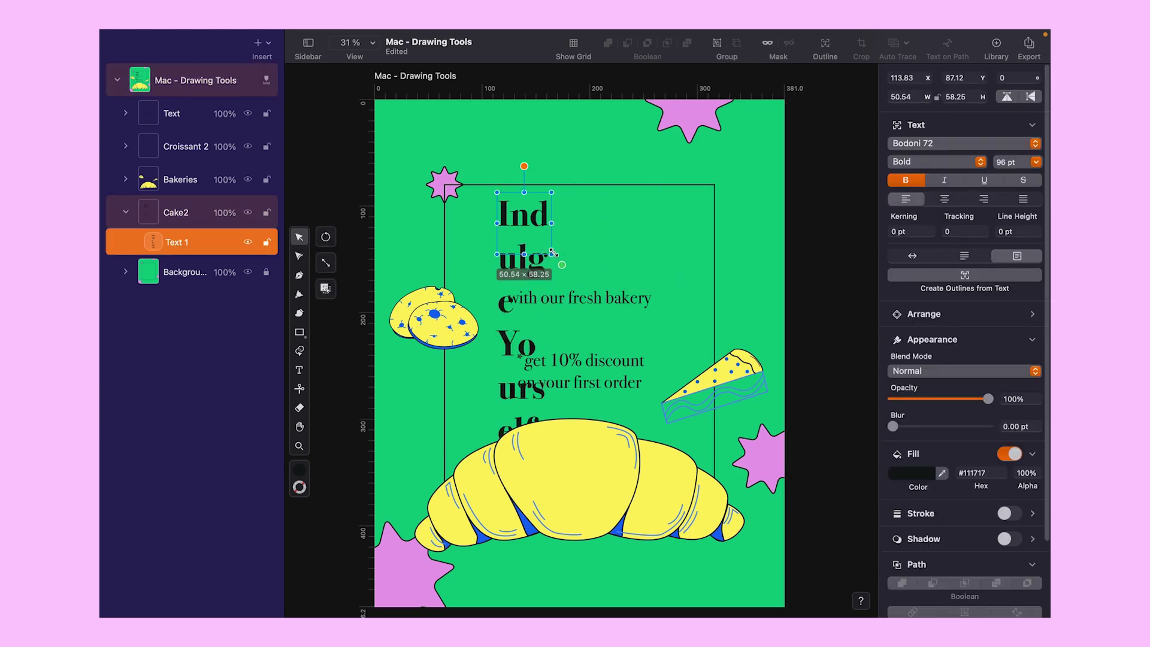
key(super+z)
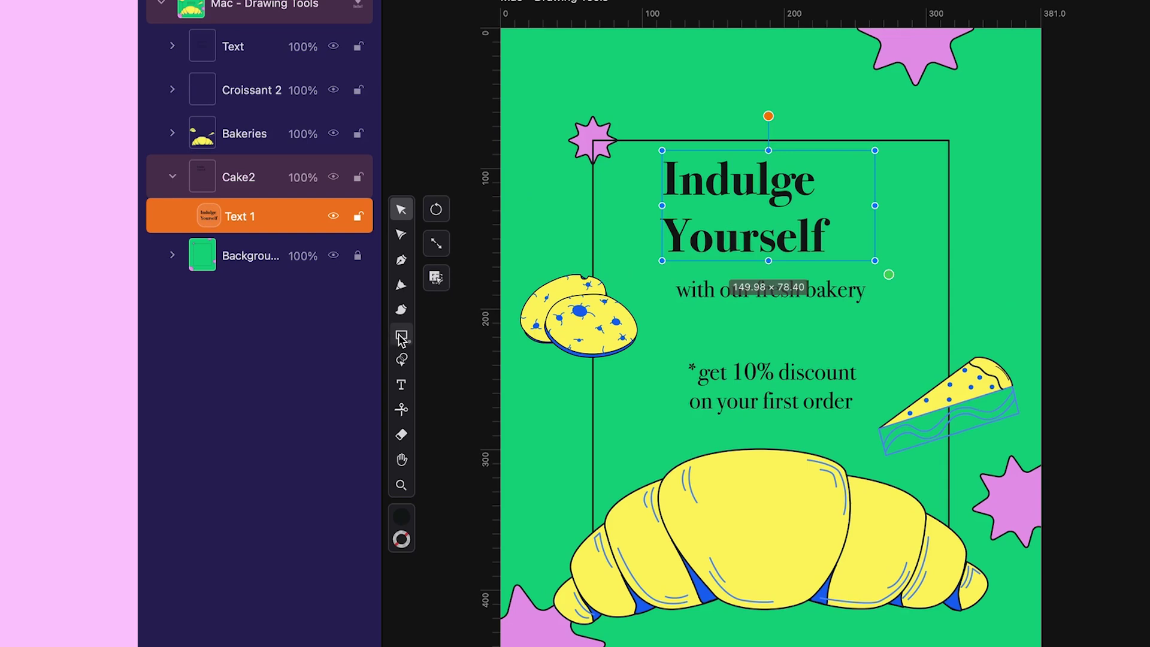
click(300, 332)
- Draw a circle over the poster and set its width to 266
click(437, 315)
drag(646, 227, 875, 592)
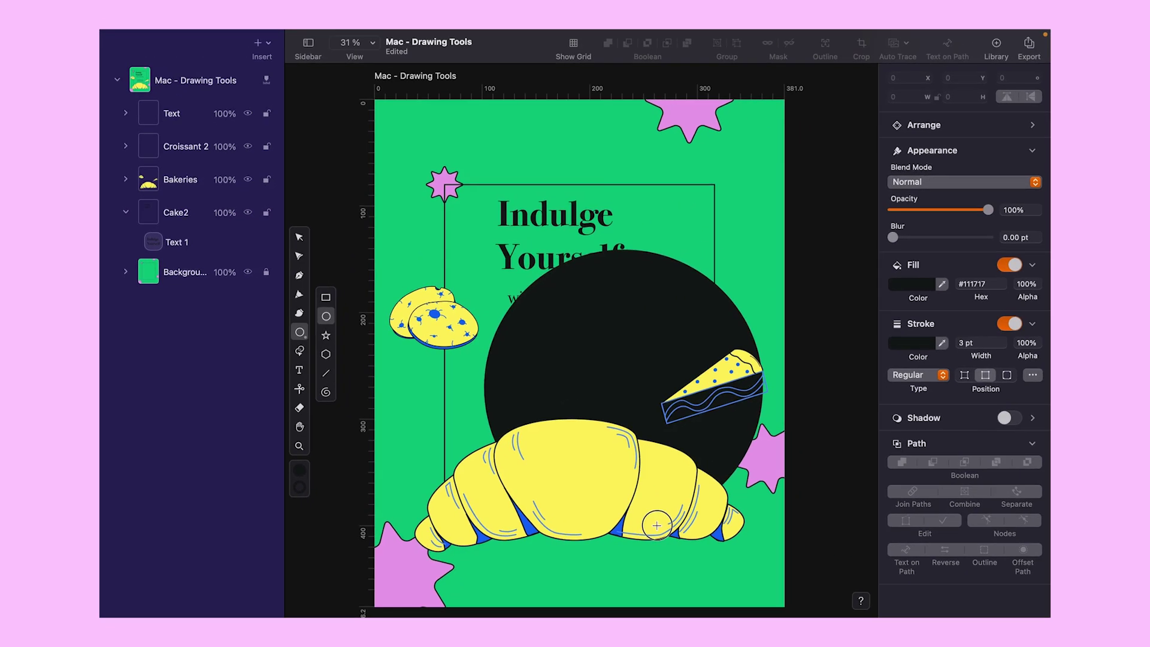
drag(657, 526, 658, 525)
click(904, 97)
text(266)
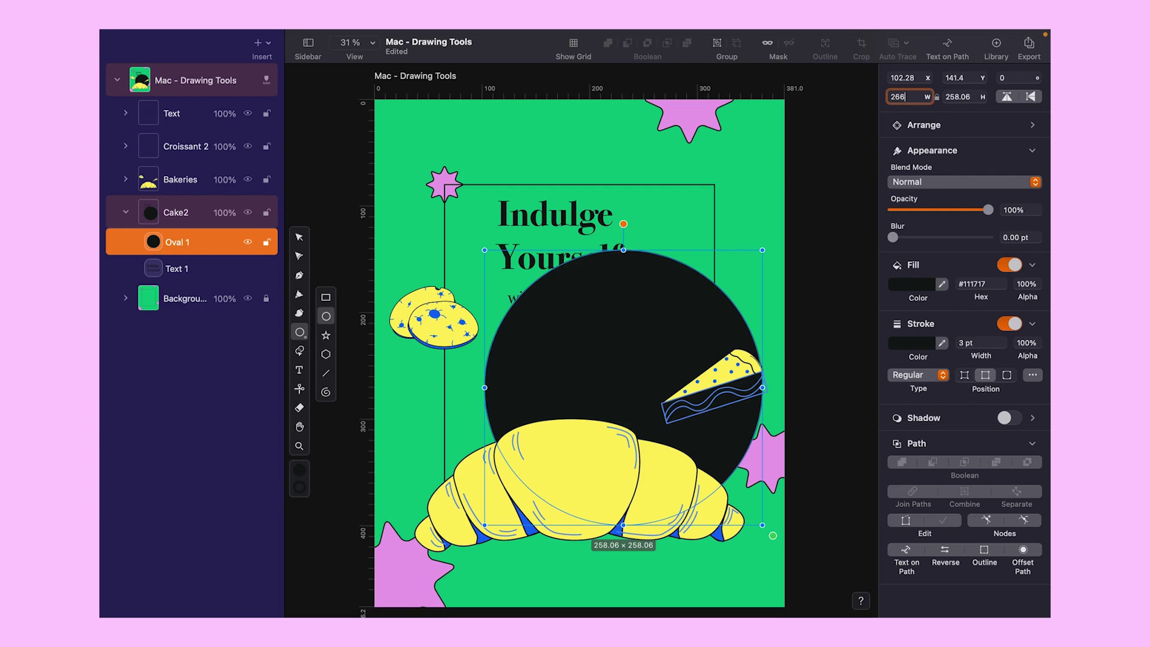
key(Return)
- Put the headline on the circle with Text on Path and slide it to the top
key(v)
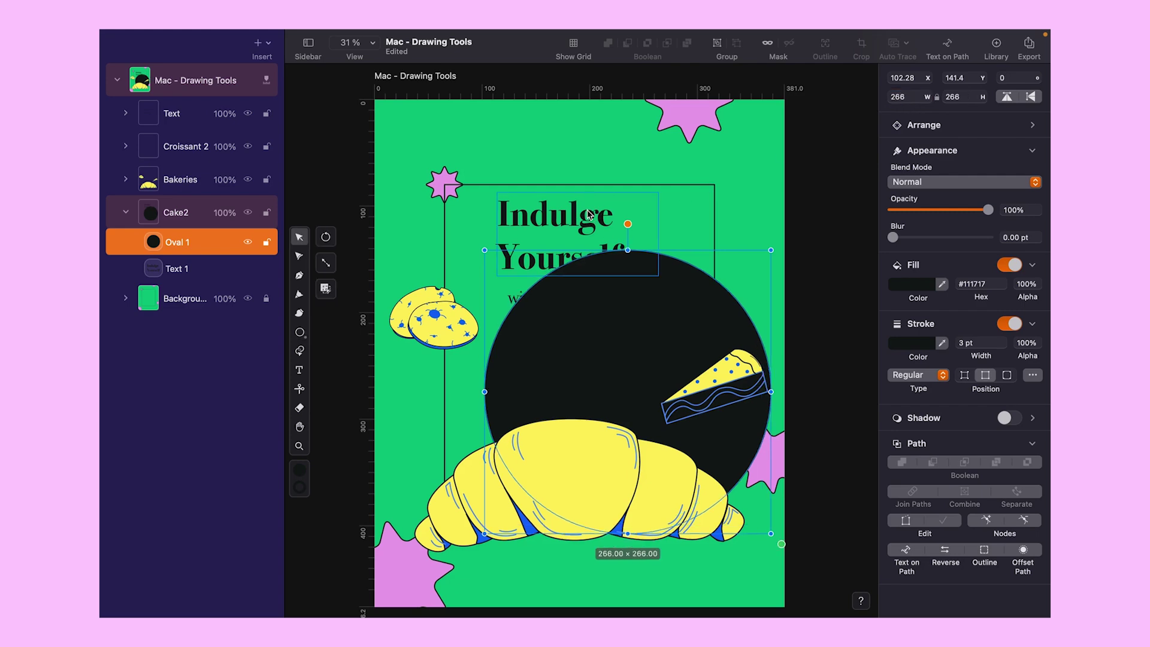
click(590, 214)
shift+click(629, 347)
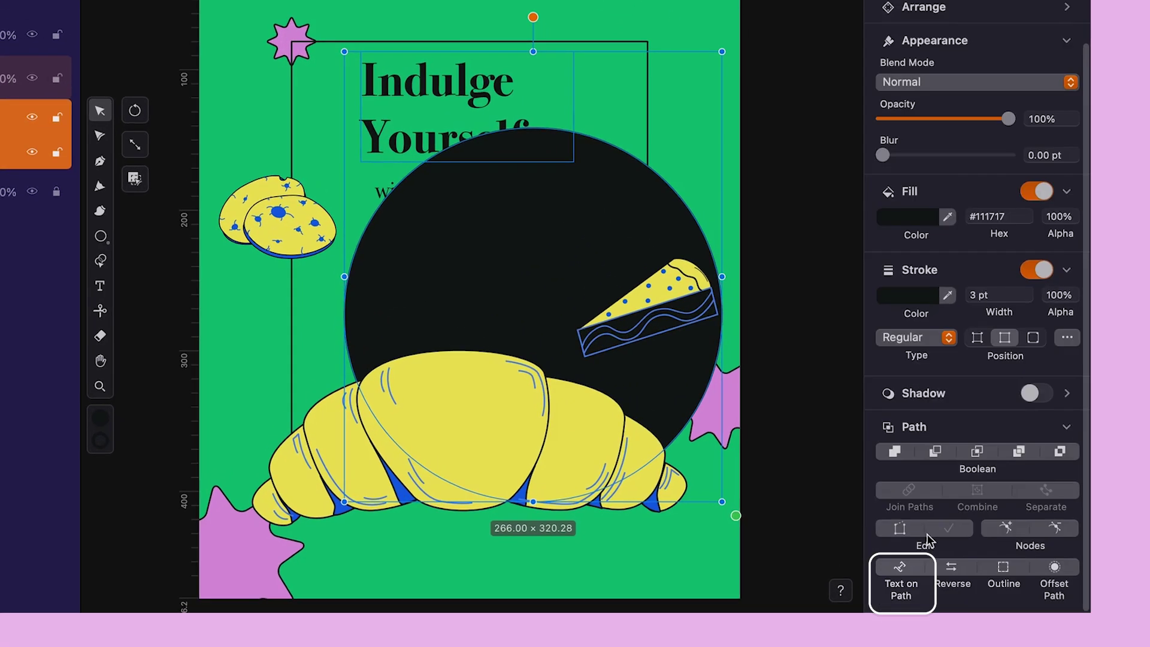
click(900, 568)
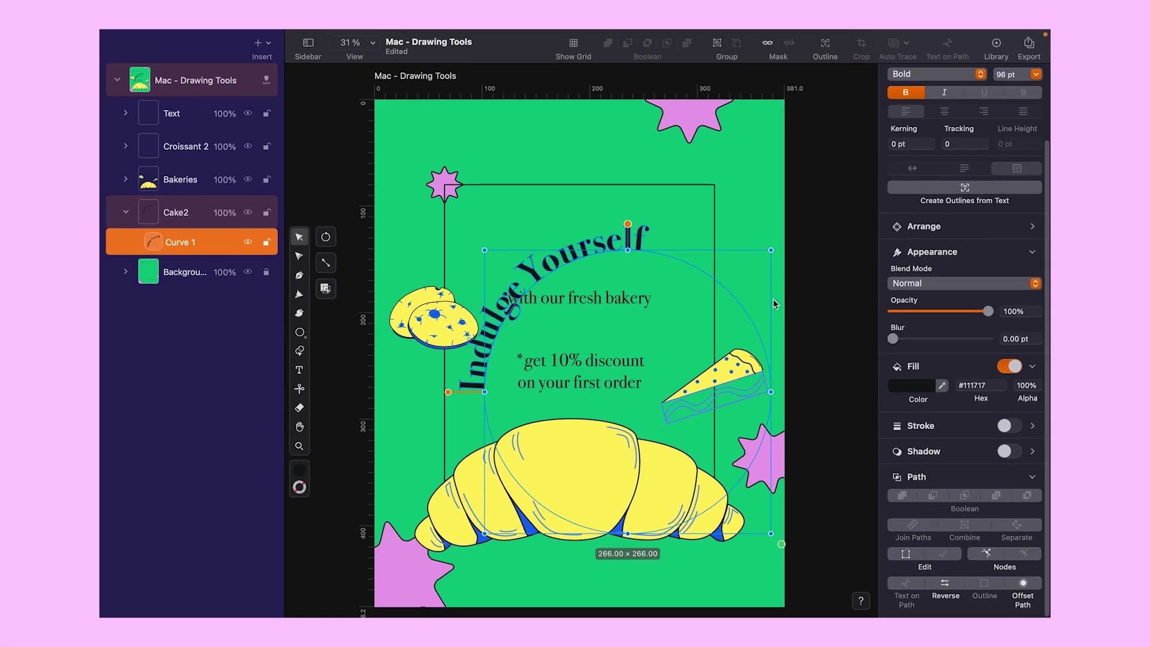
mouse_move(628, 225)
mouse_down()
mouse_move(605, 217)
mouse_move(632, 227)
mouse_up()
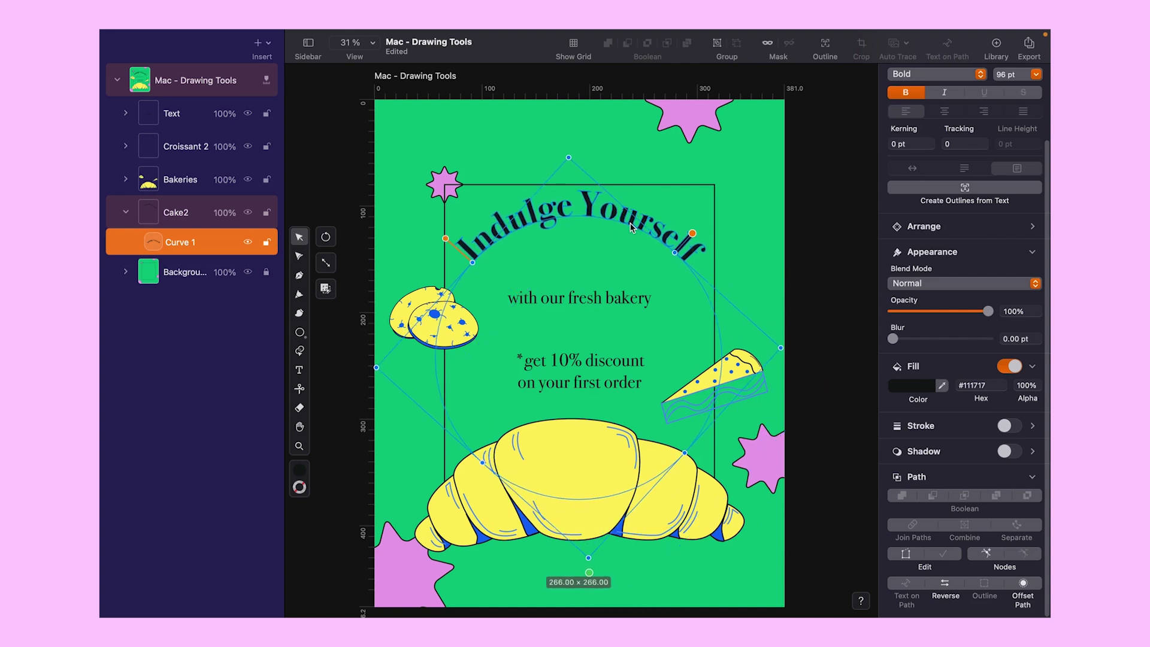
click(834, 322)
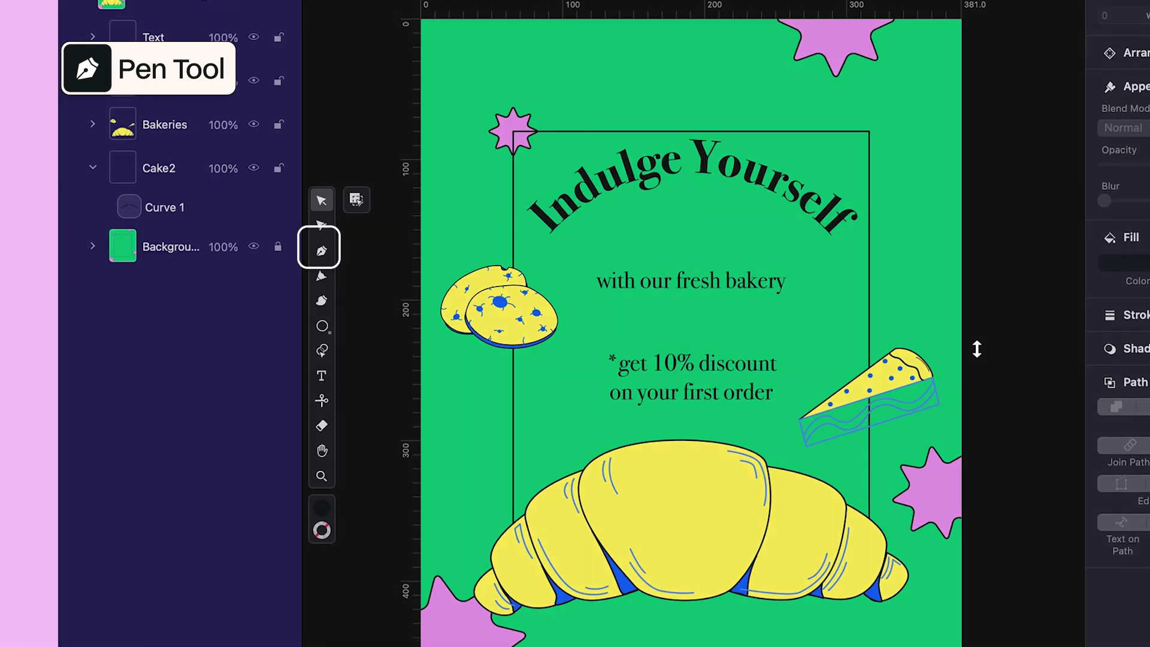
click(323, 252)
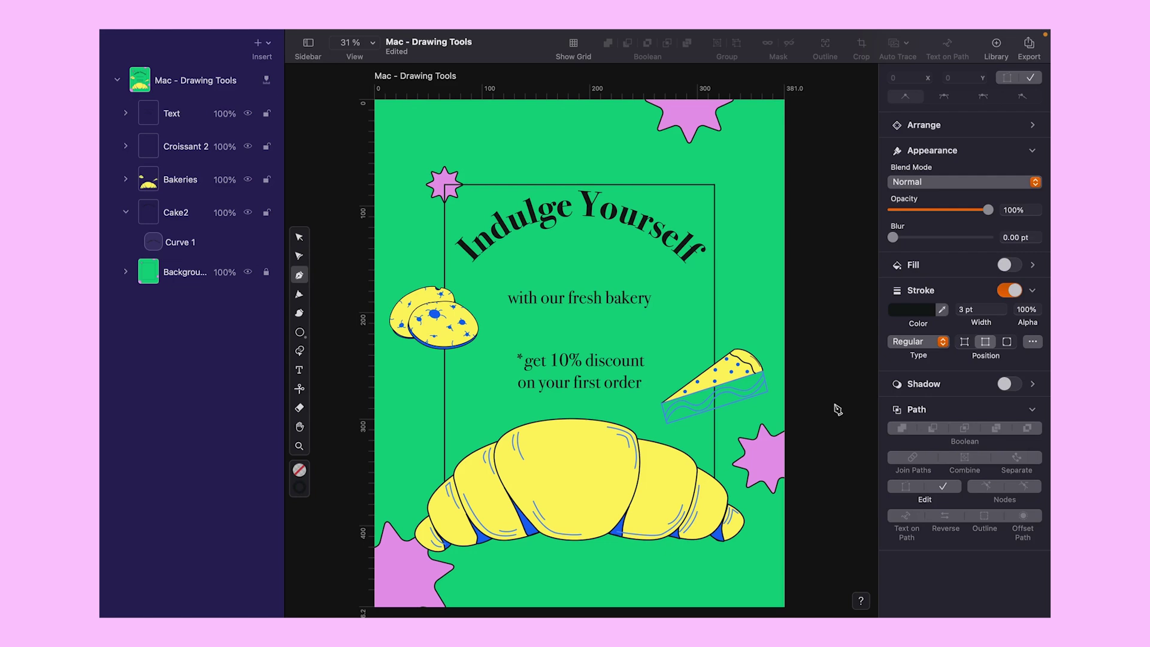
- Trace the cake slice's blue band with a closed four-point Pen path
scroll(776, 375, up, 10)
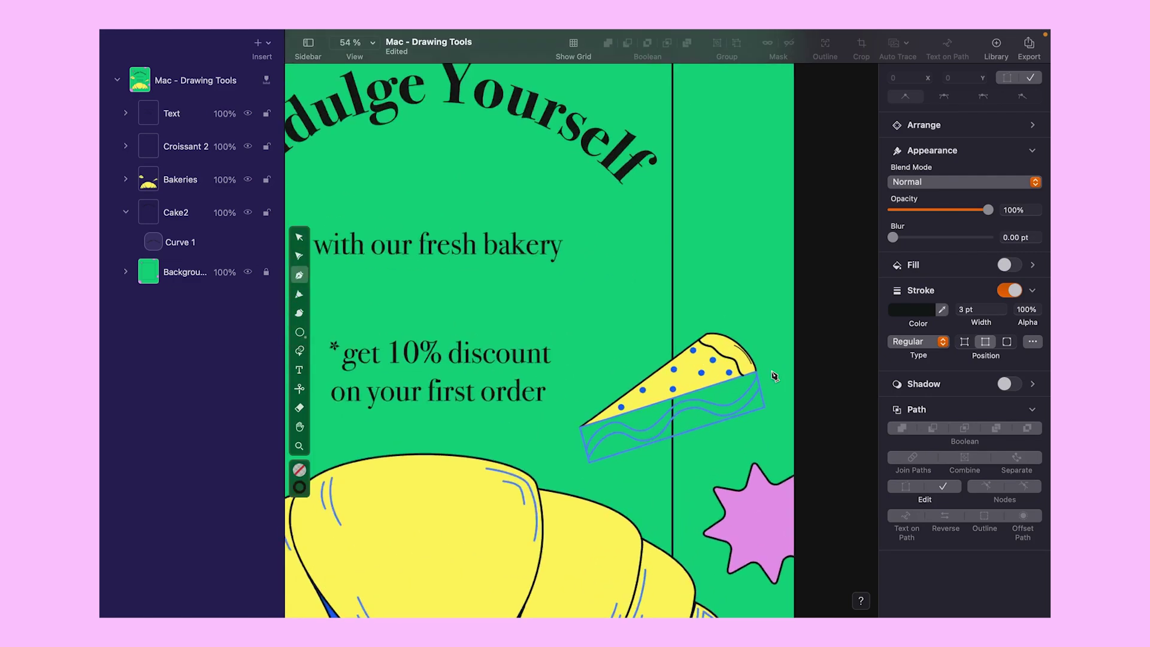
scroll(775, 376, down, 5)
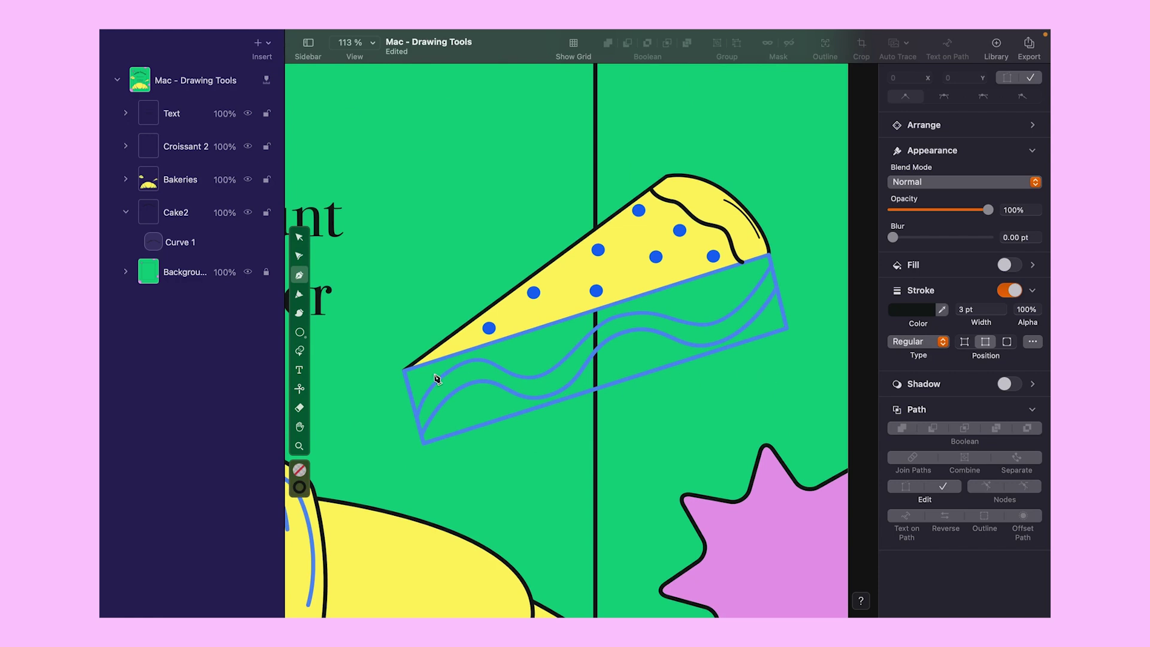
click(406, 372)
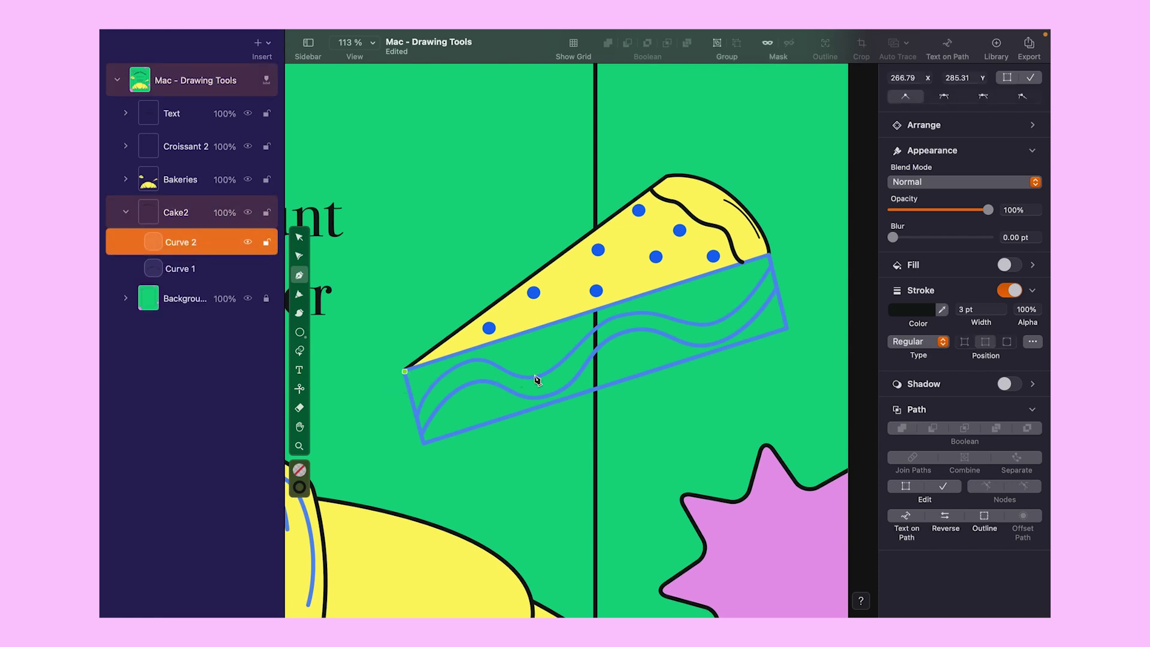
click(769, 257)
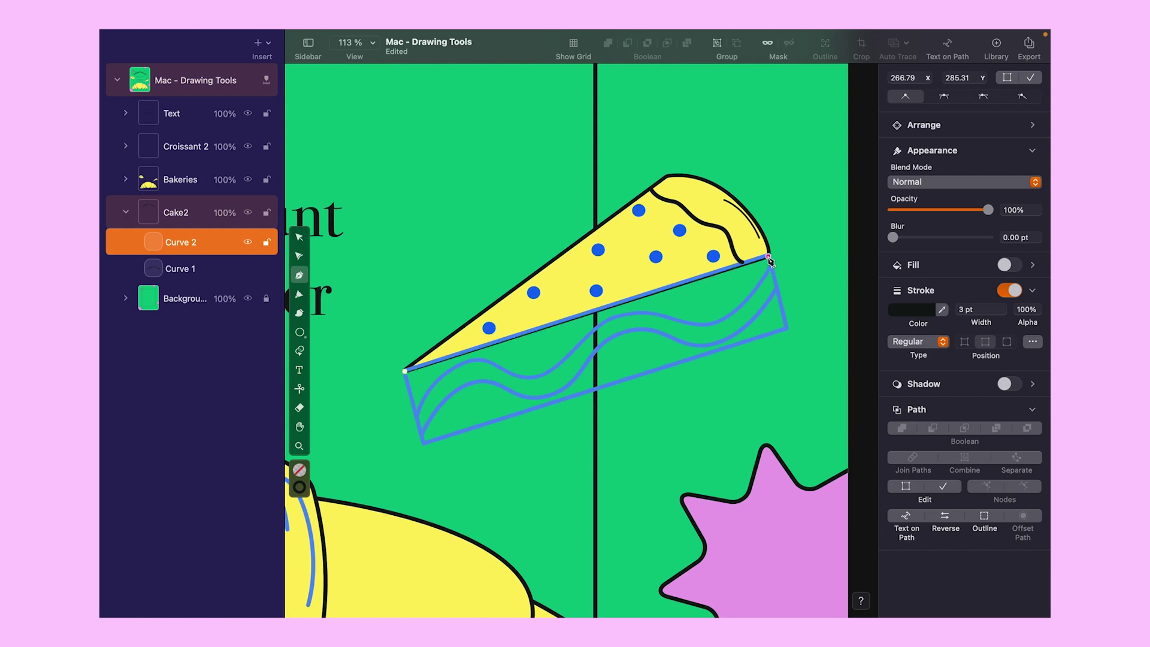
click(787, 328)
click(423, 443)
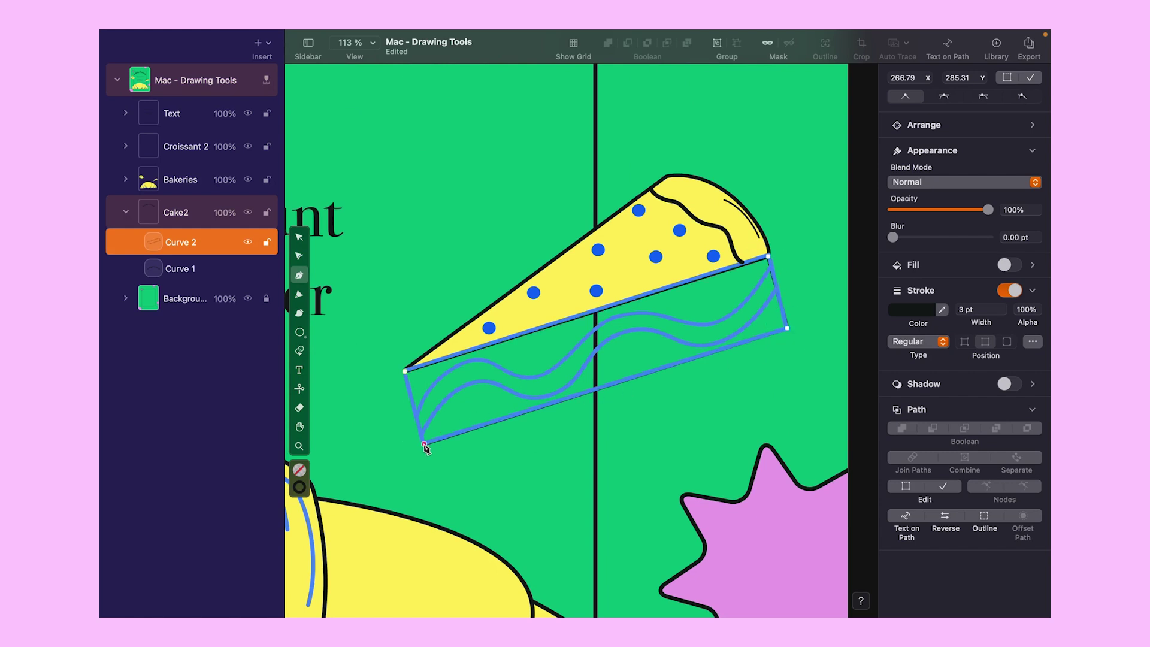
click(406, 373)
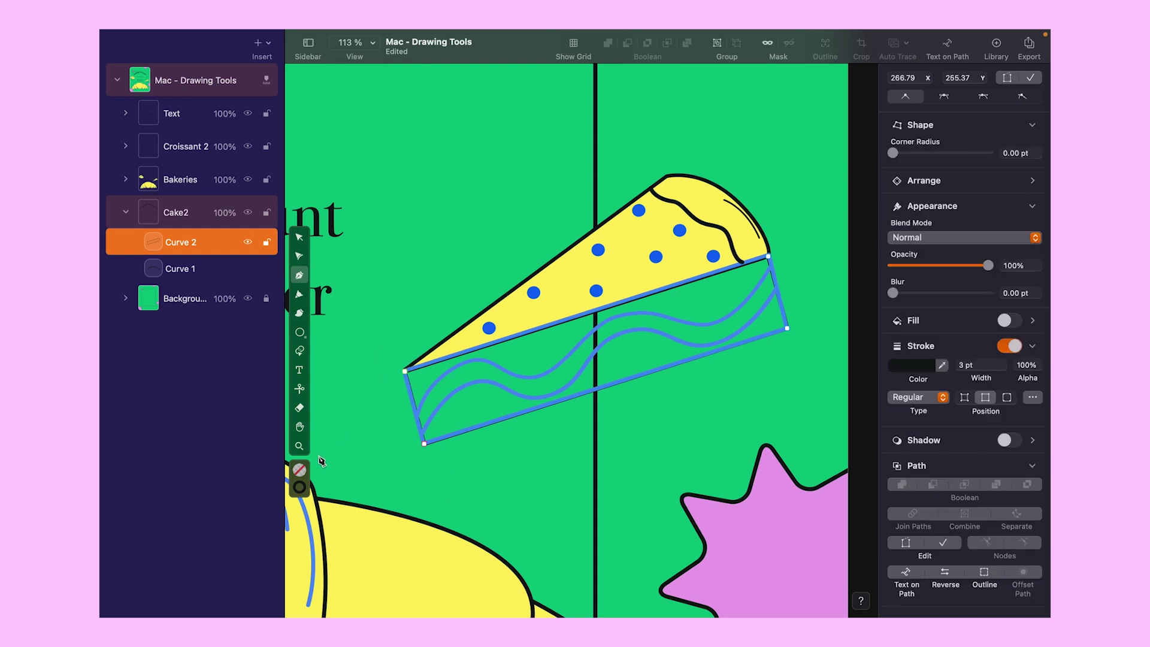
- Turn on Curve 2's fill and set it to yellow #FFEF5E from the Curve Academy swatches
click(299, 470)
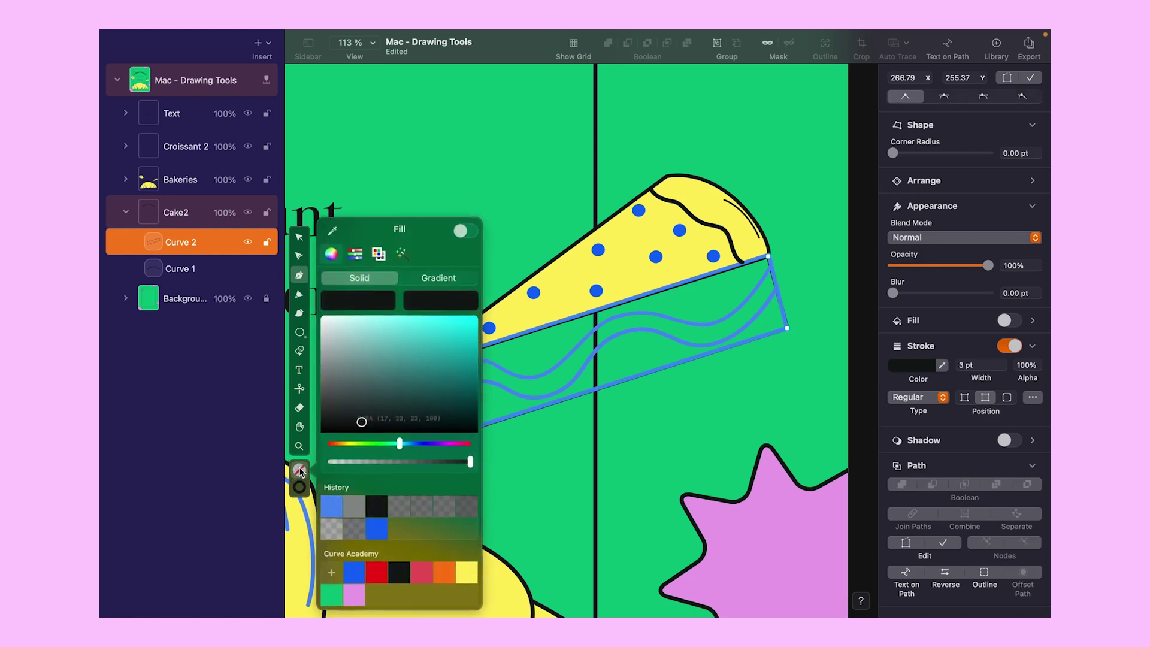
click(463, 231)
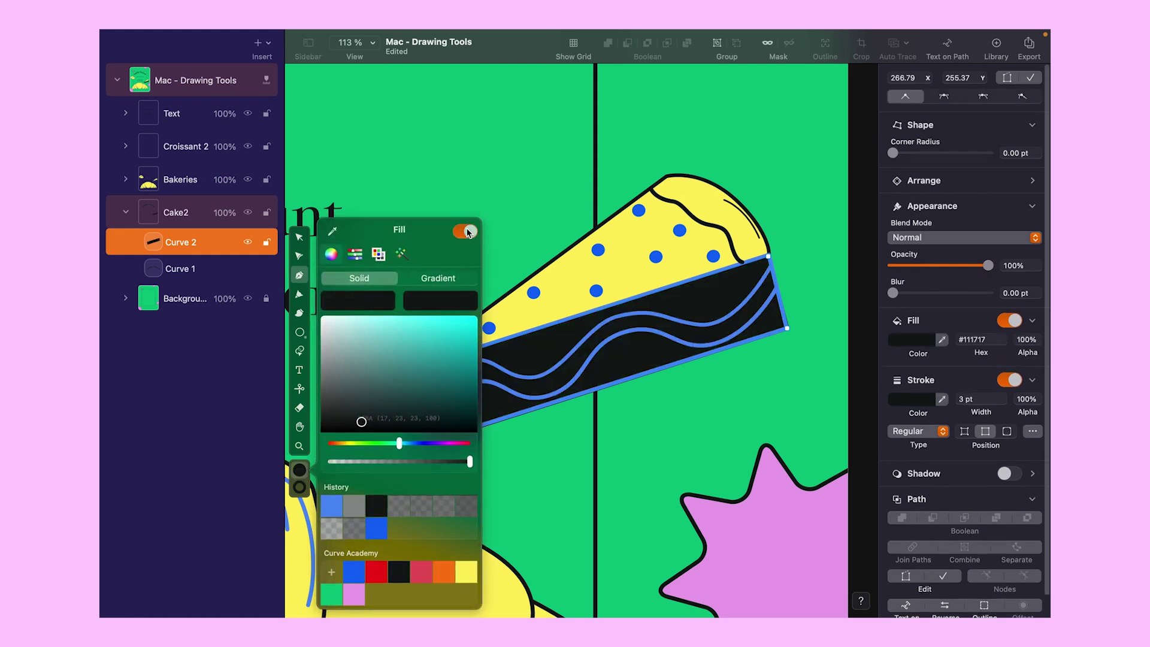
click(468, 232)
click(468, 232)
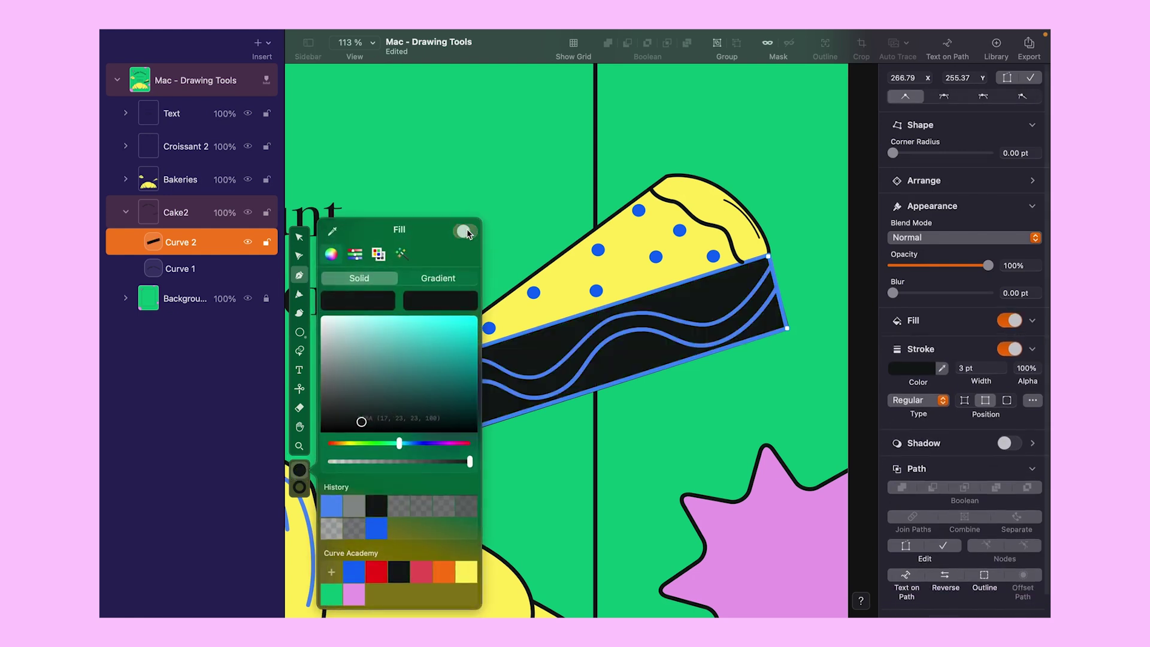
click(467, 570)
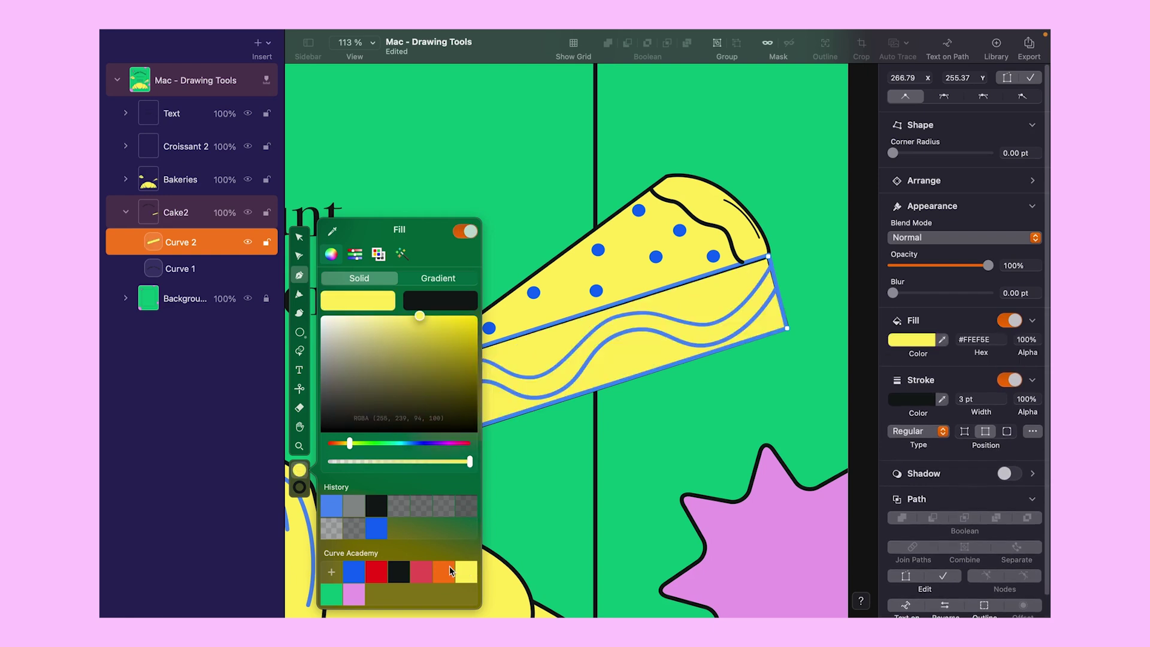
click(300, 488)
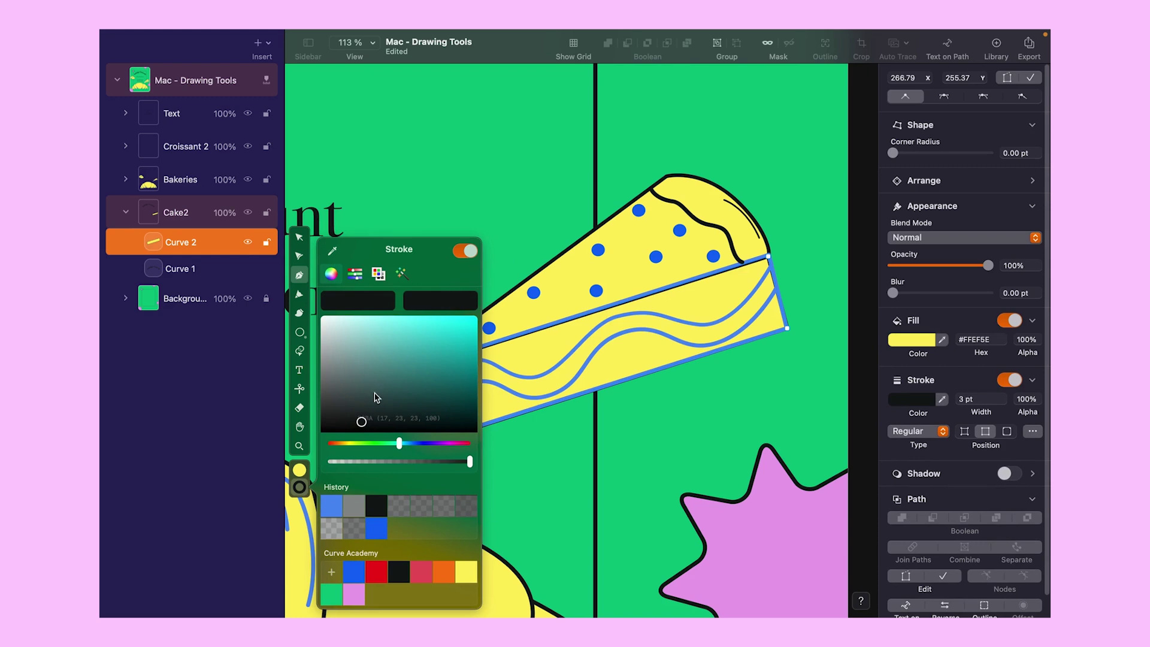
click(303, 490)
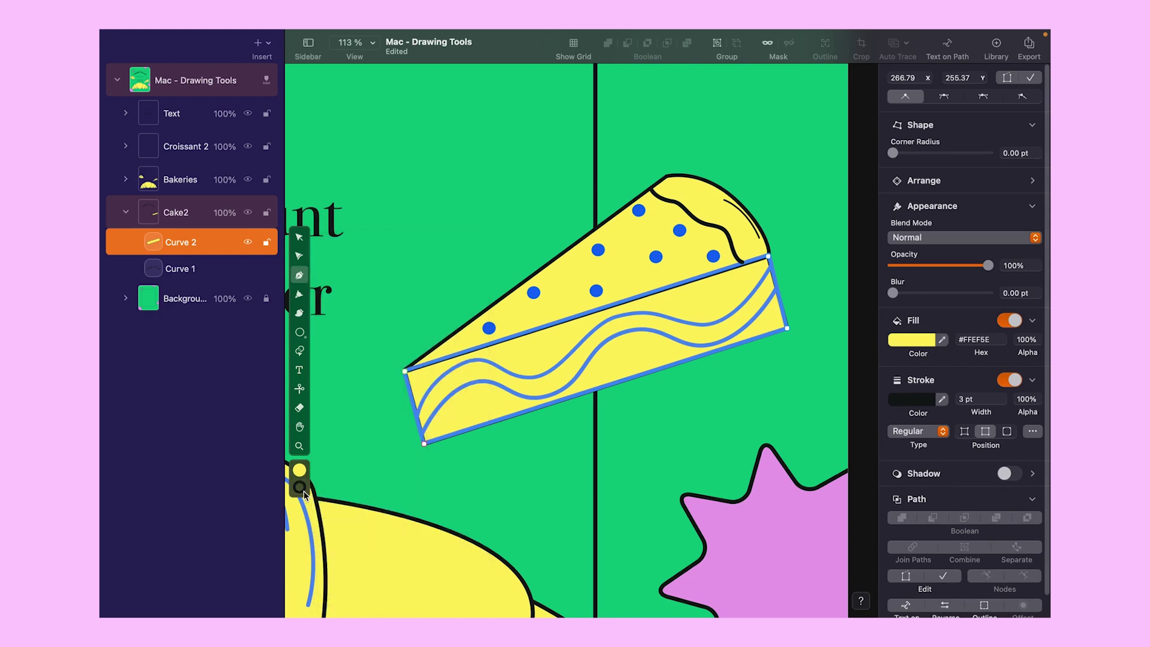
- Draw two practice straight lines above the cake with the Pen
click(770, 195)
scroll(771, 196, up, 5)
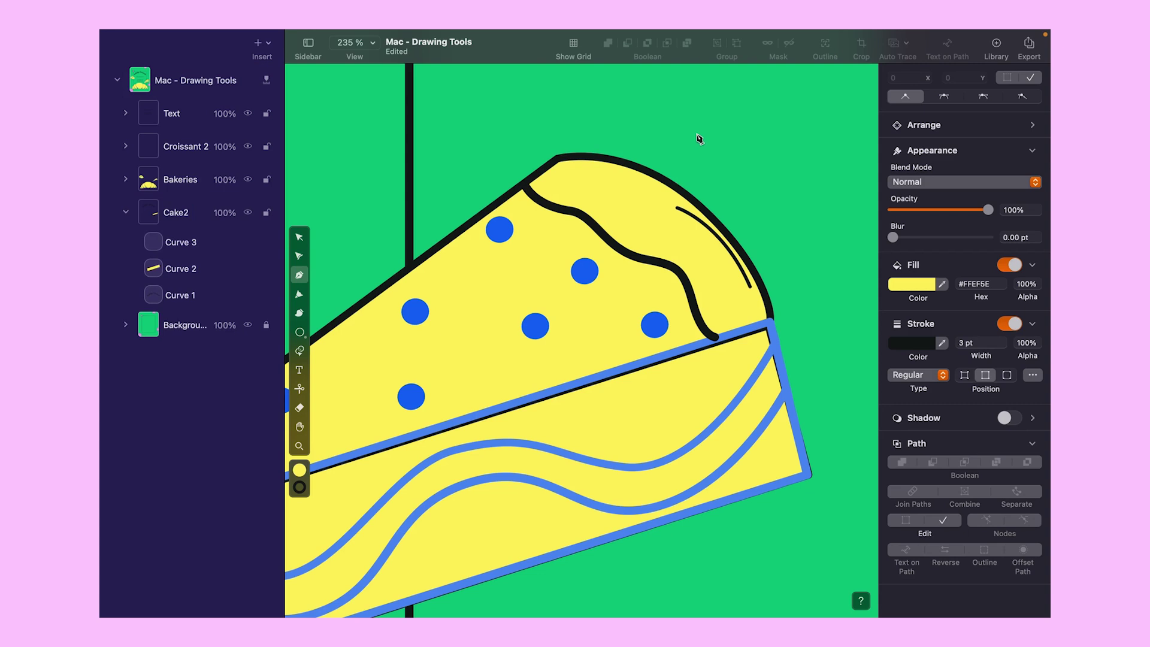
click(697, 128)
click(822, 130)
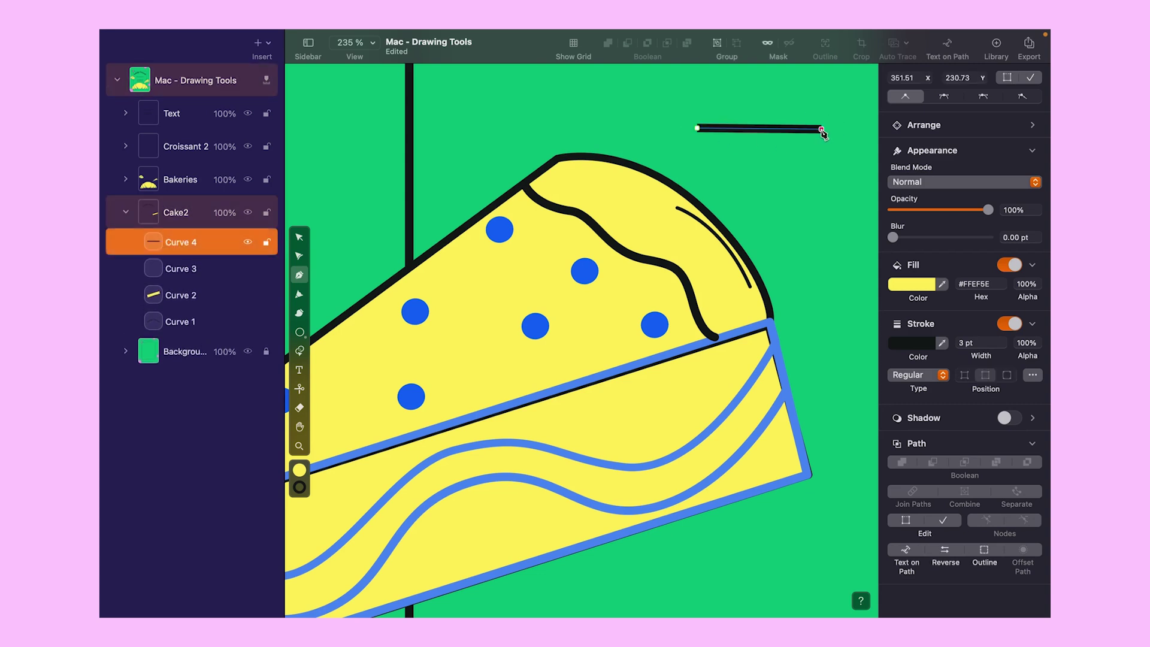
key(Escape)
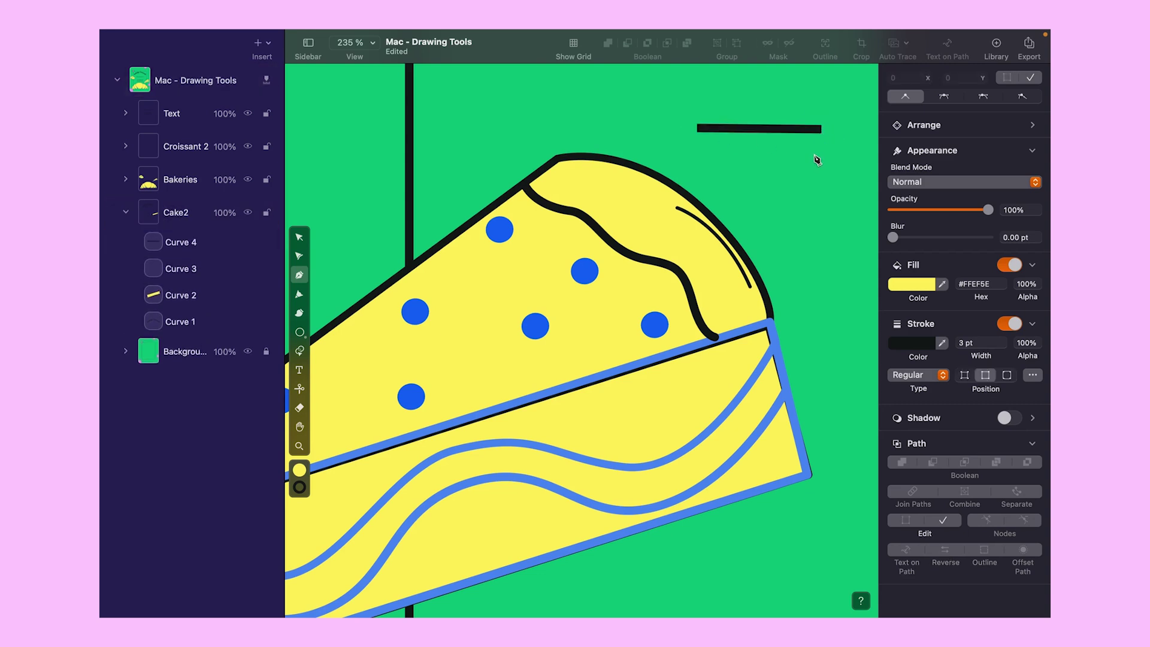
click(702, 155)
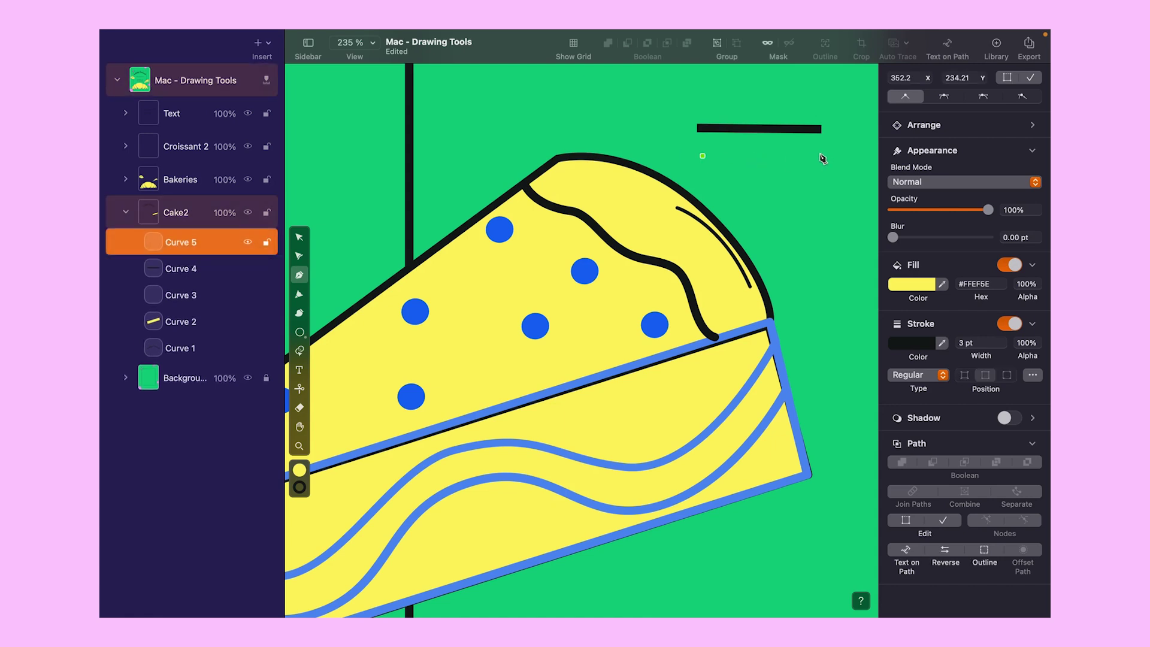
click(820, 153)
click(1031, 77)
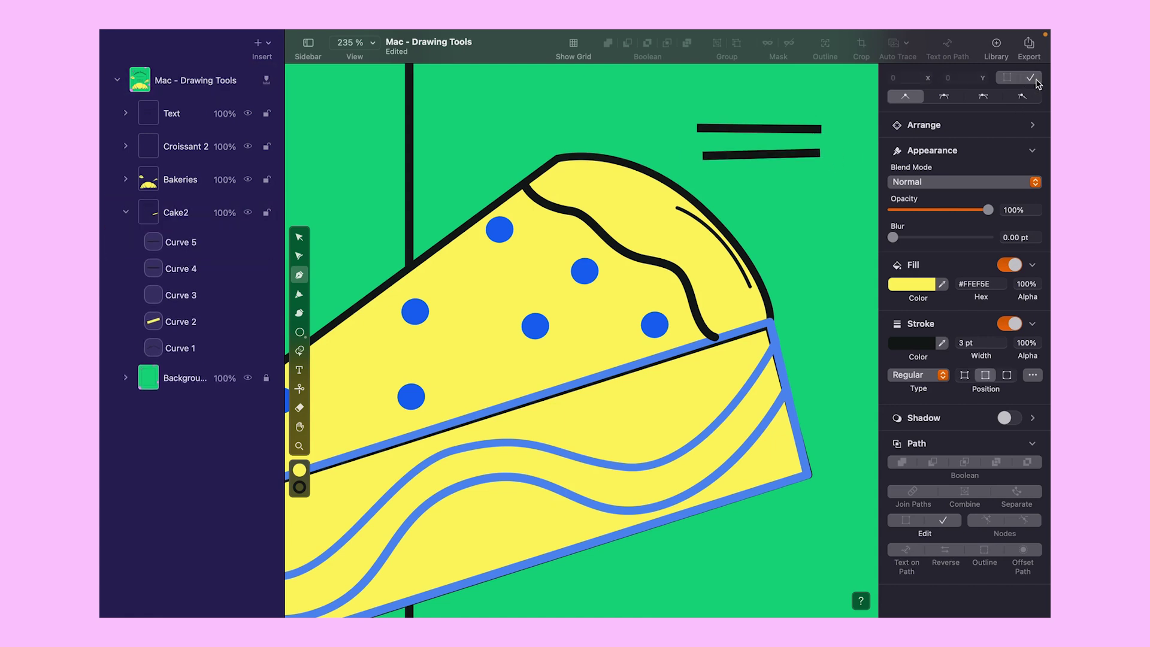
- Undo the practice lines and start a new path down the cake layer's left edge
key(ctrl+z)
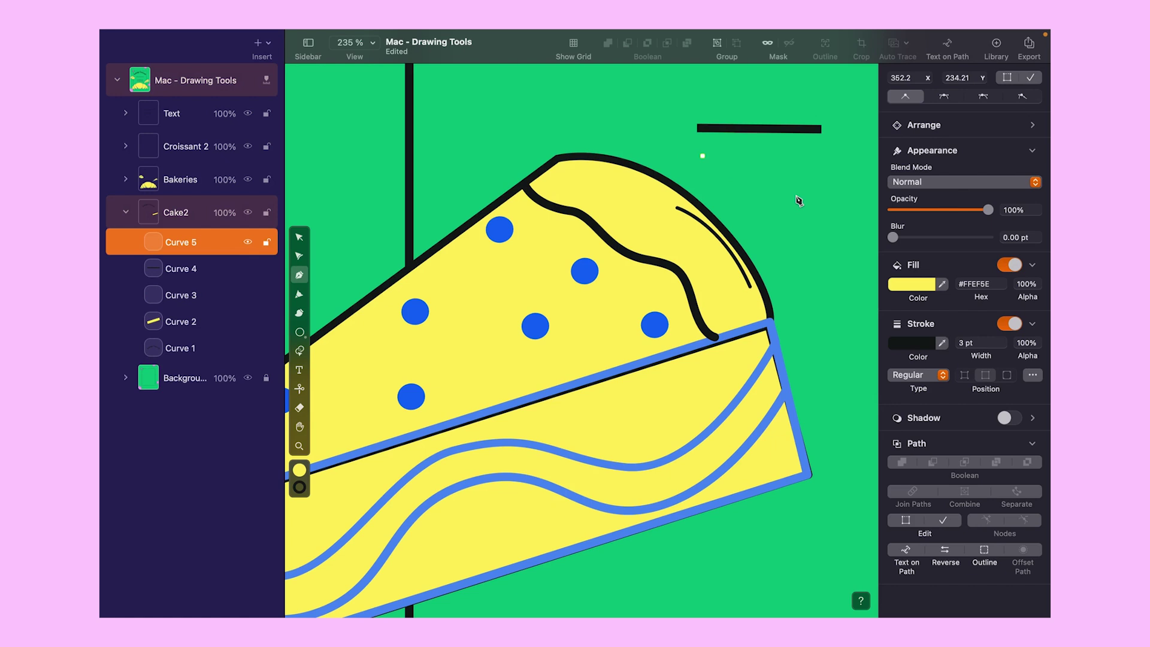
key(ctrl+z)
key(ctrl+z)
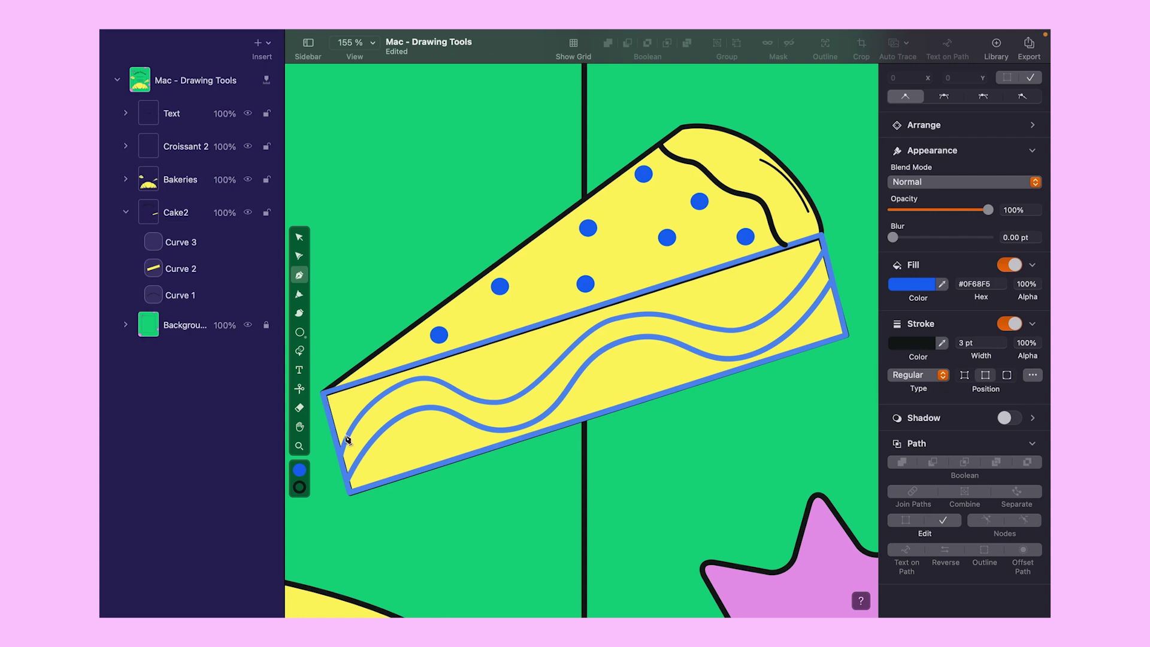
click(323, 395)
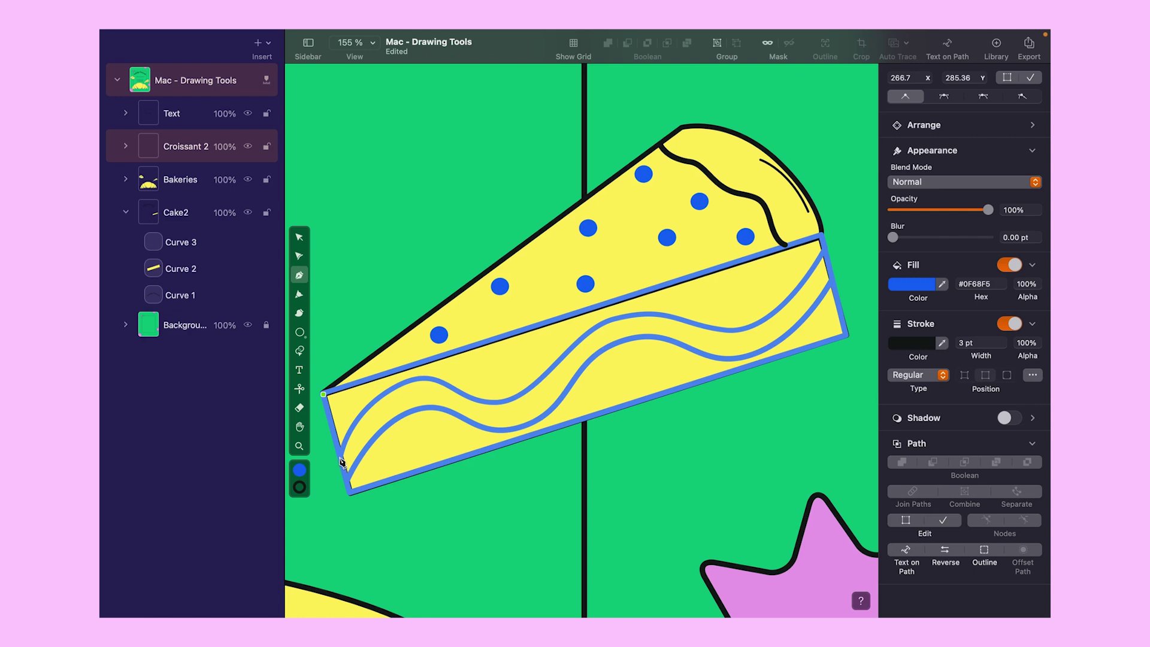
click(340, 457)
- Continue the path with smooth curved points into a wavy edge and close it
key(3)
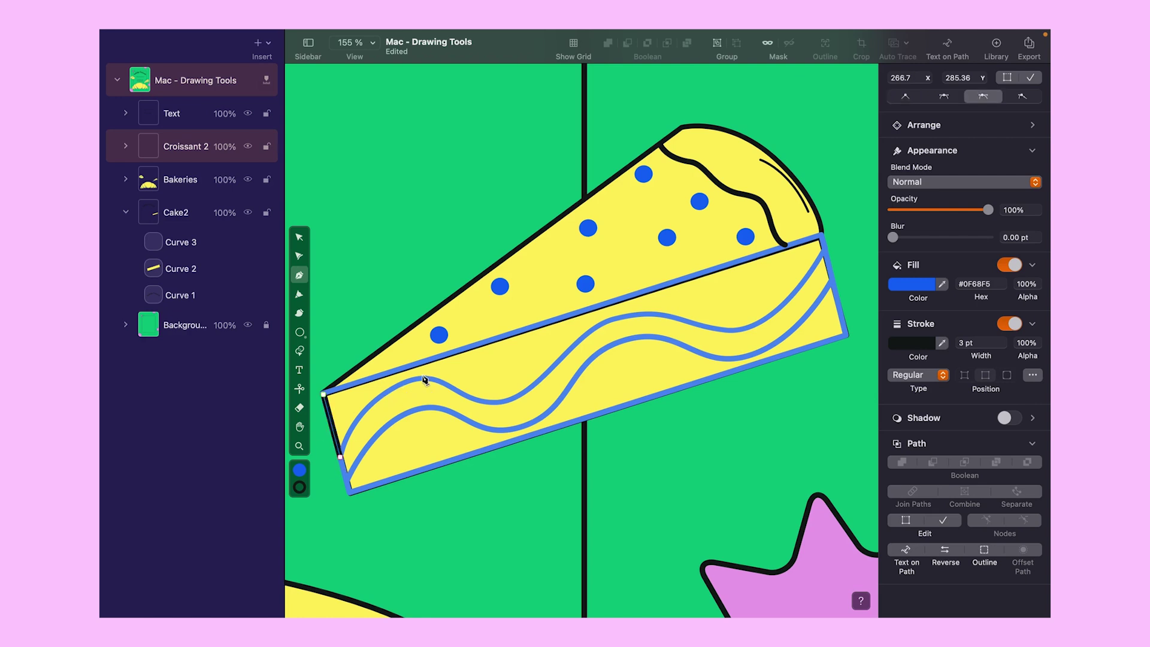
drag(409, 380, 452, 367)
drag(508, 399, 556, 394)
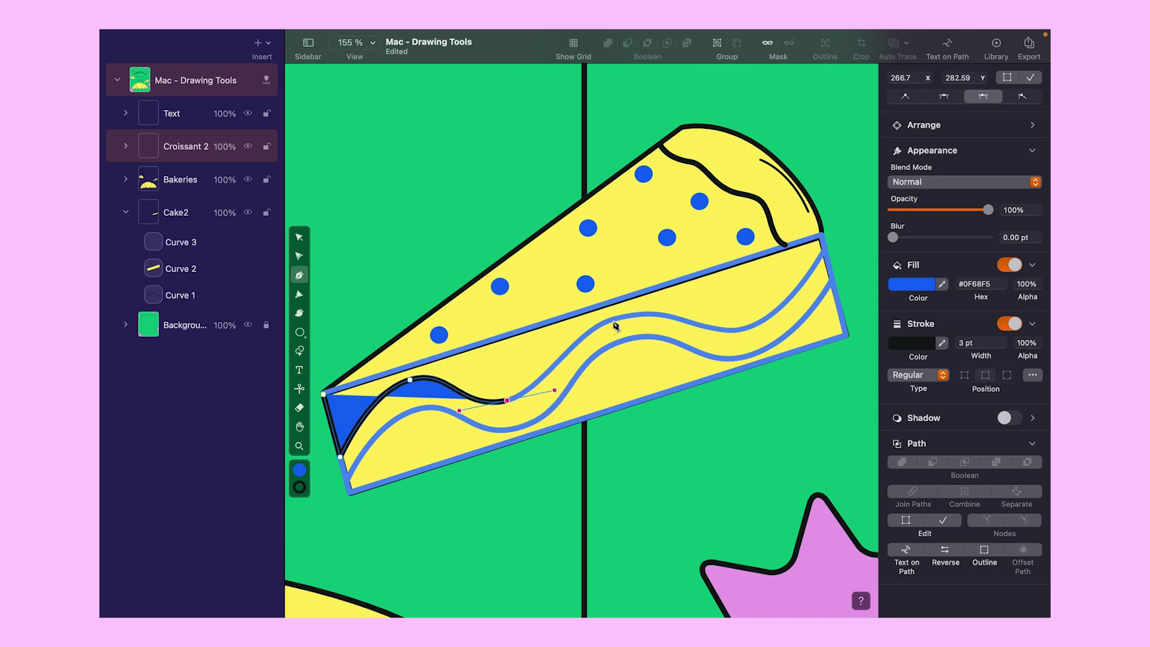
drag(619, 319, 664, 306)
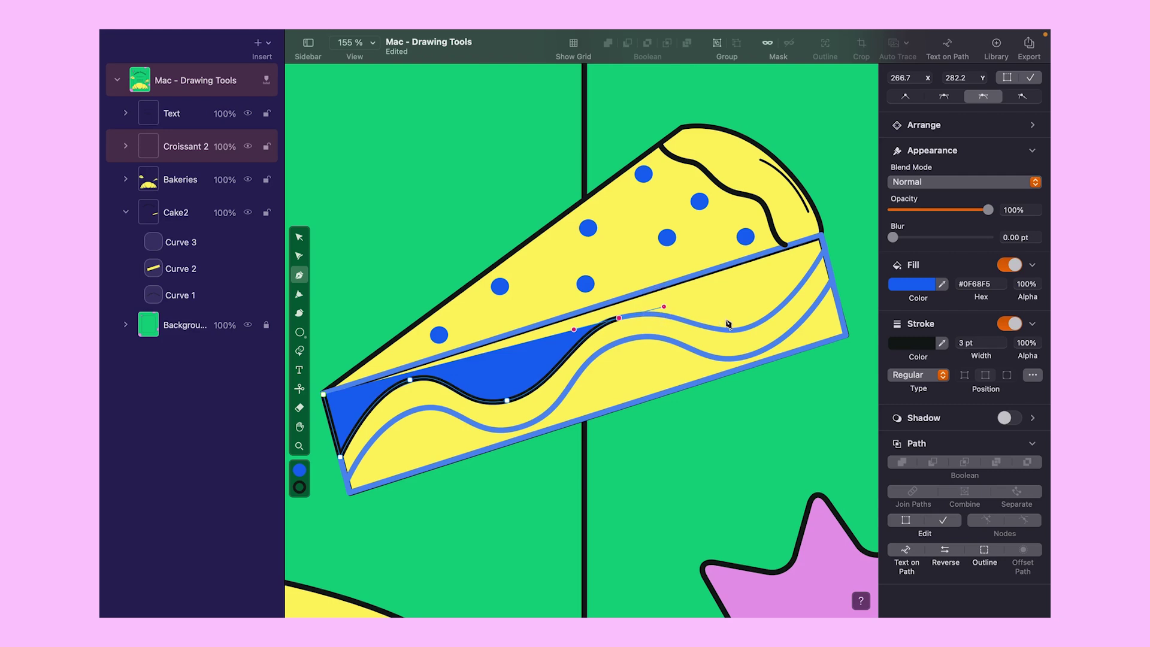
drag(749, 331, 779, 327)
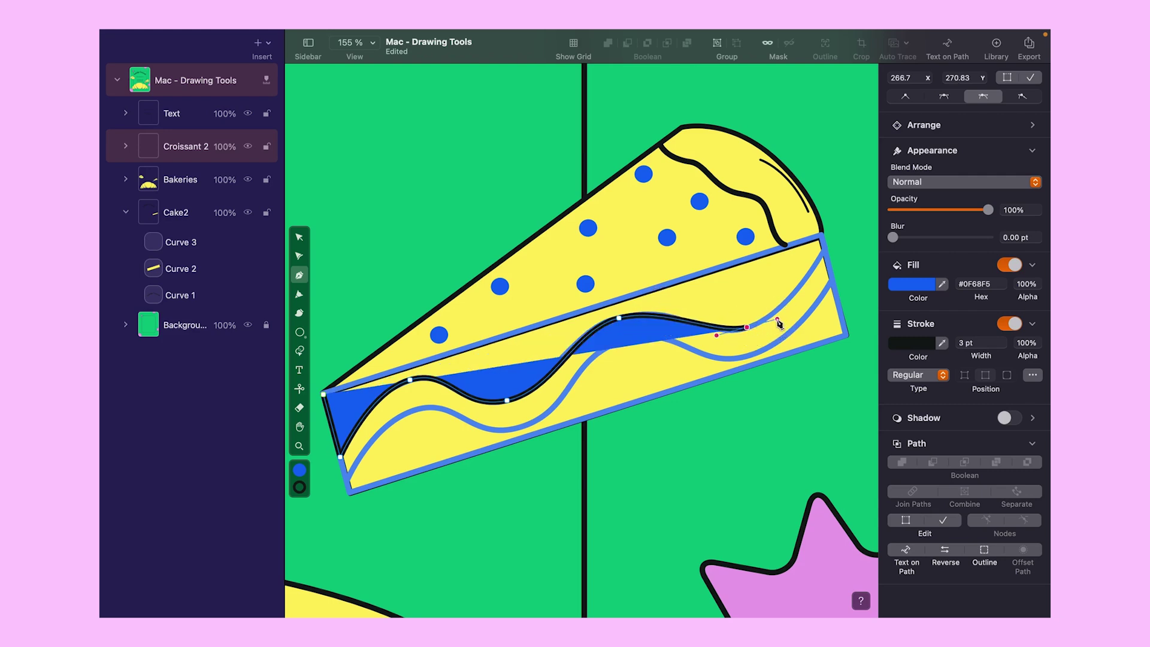
drag(825, 250, 830, 239)
scroll(830, 238, up, 5)
click(829, 238)
scroll(818, 257, down, 5)
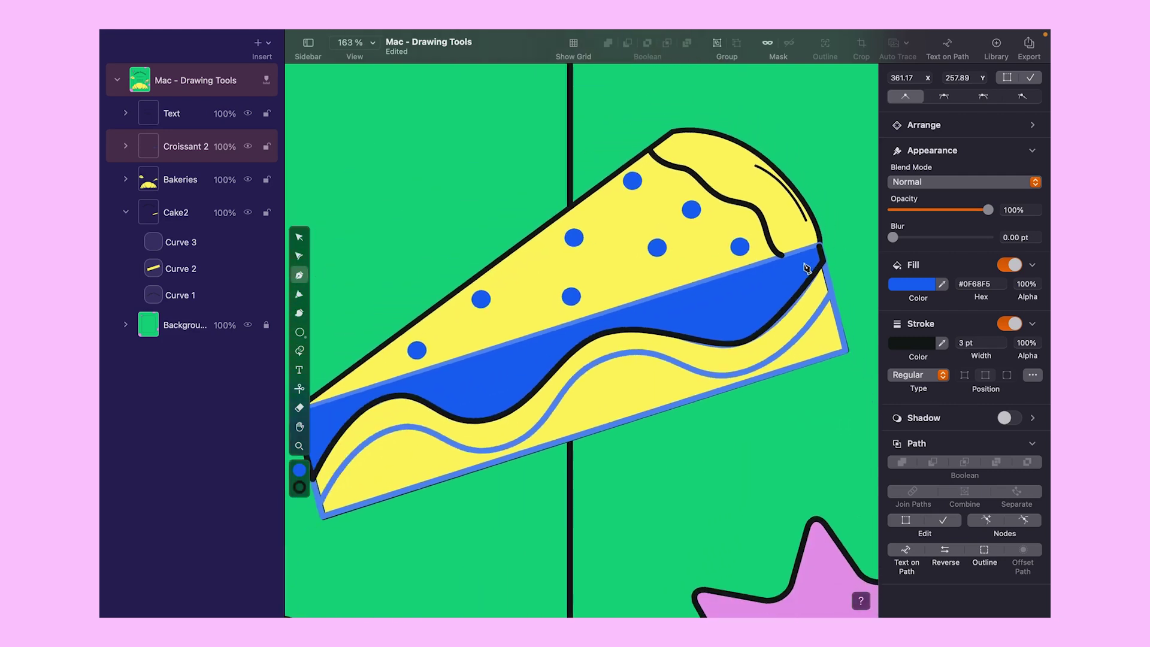
click(344, 399)
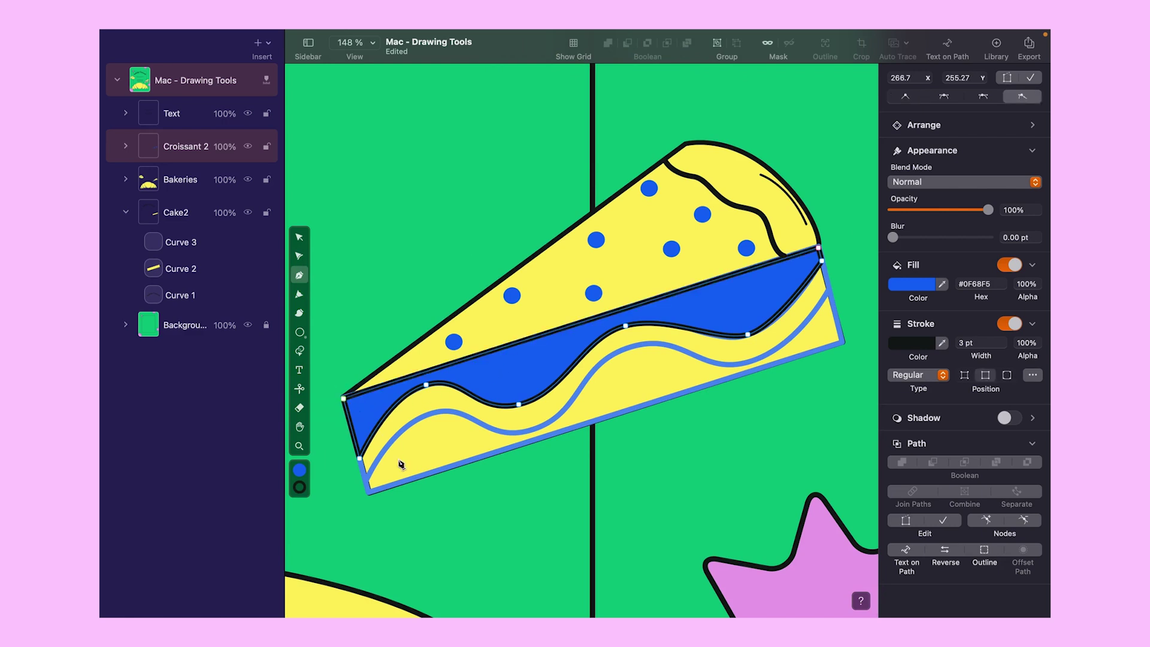
key(Escape)
- Move a copy of the blue wave to the slice's bottom, flip it both ways, and reshape its points
key(v)
drag(526, 385, 522, 423)
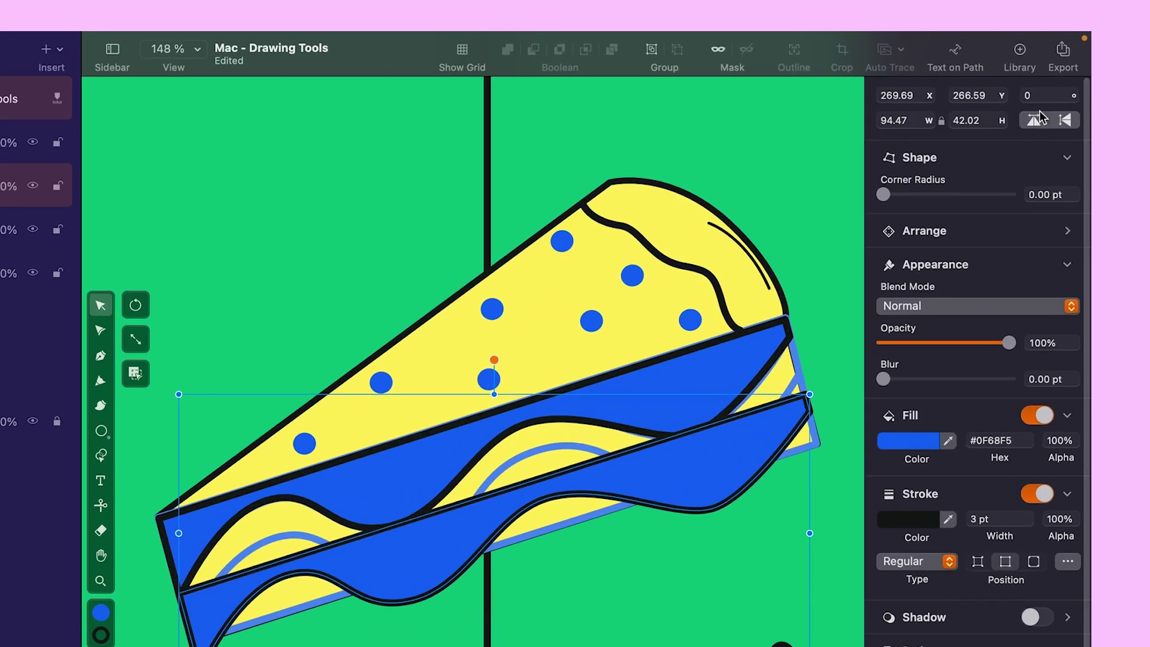
click(1037, 119)
click(1065, 120)
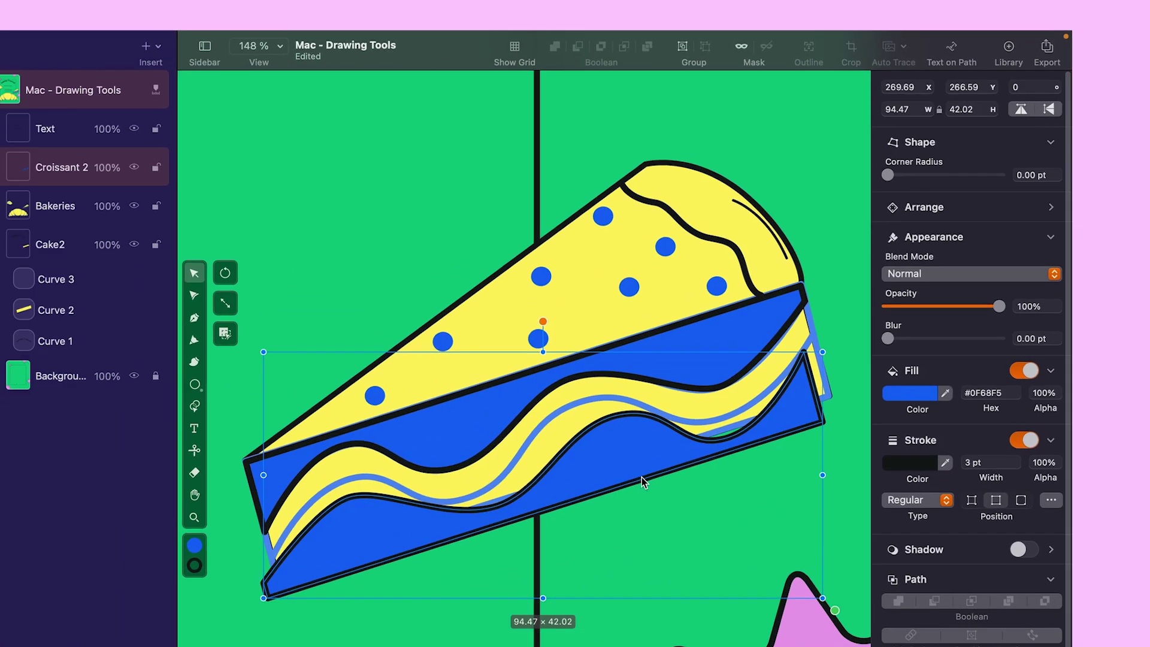
key(a)
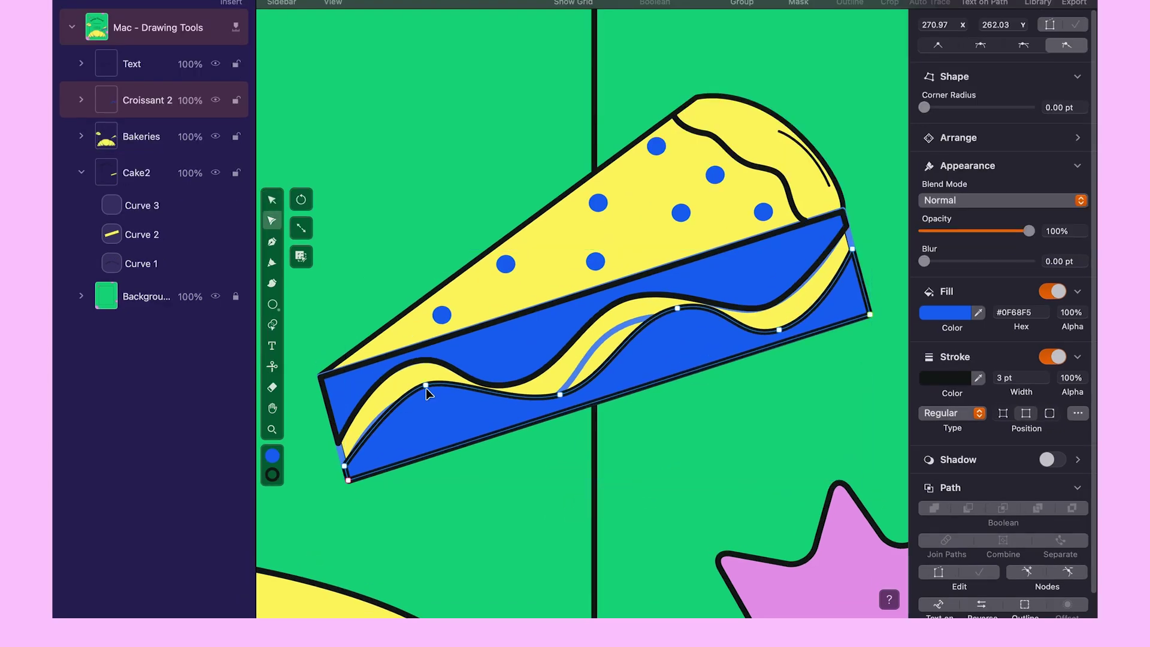
drag(560, 394, 515, 404)
drag(426, 385, 418, 399)
drag(522, 413, 531, 421)
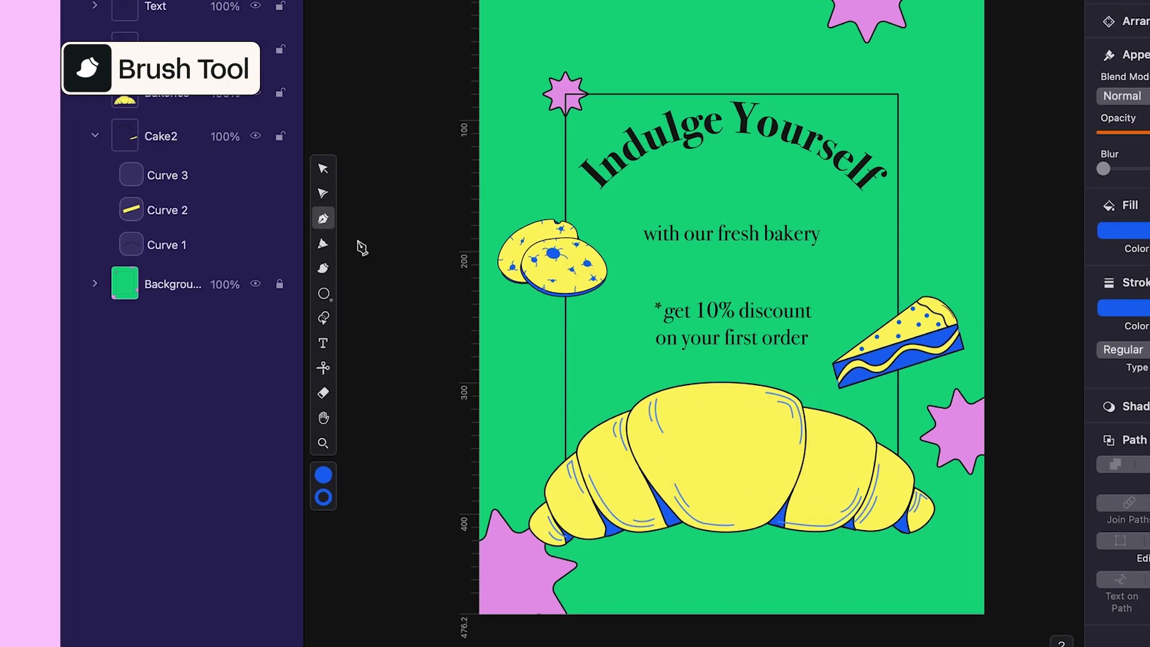
- Switch to the Brush tool, keep Brush as stroke type, and browse the brush shapes
click(300, 314)
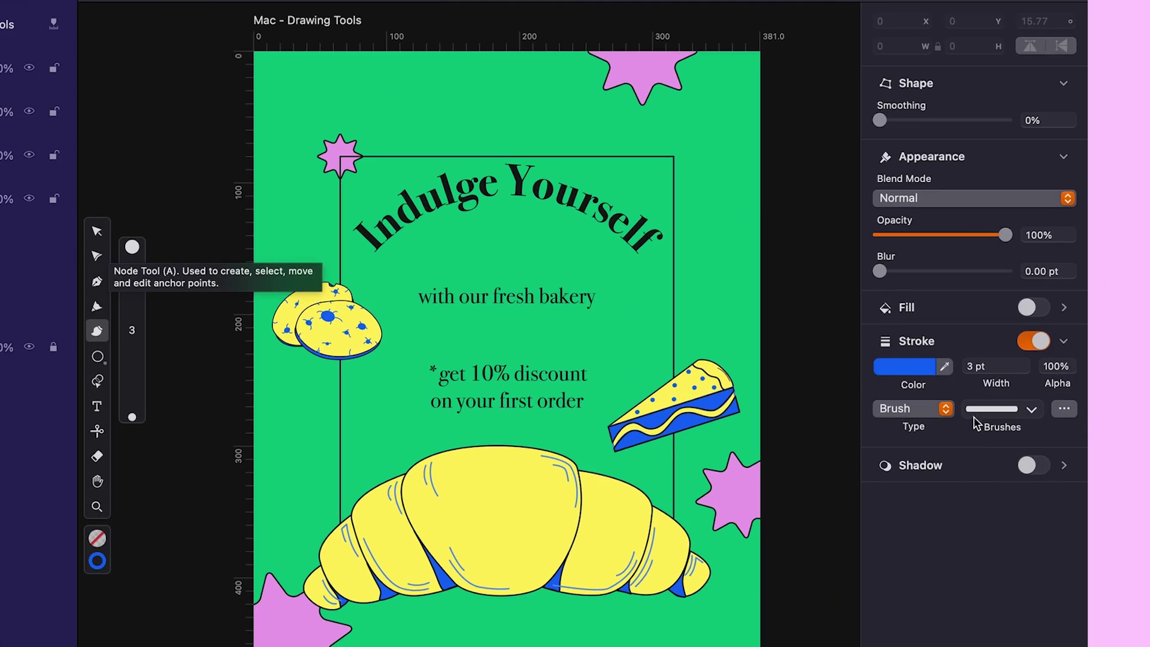
click(943, 375)
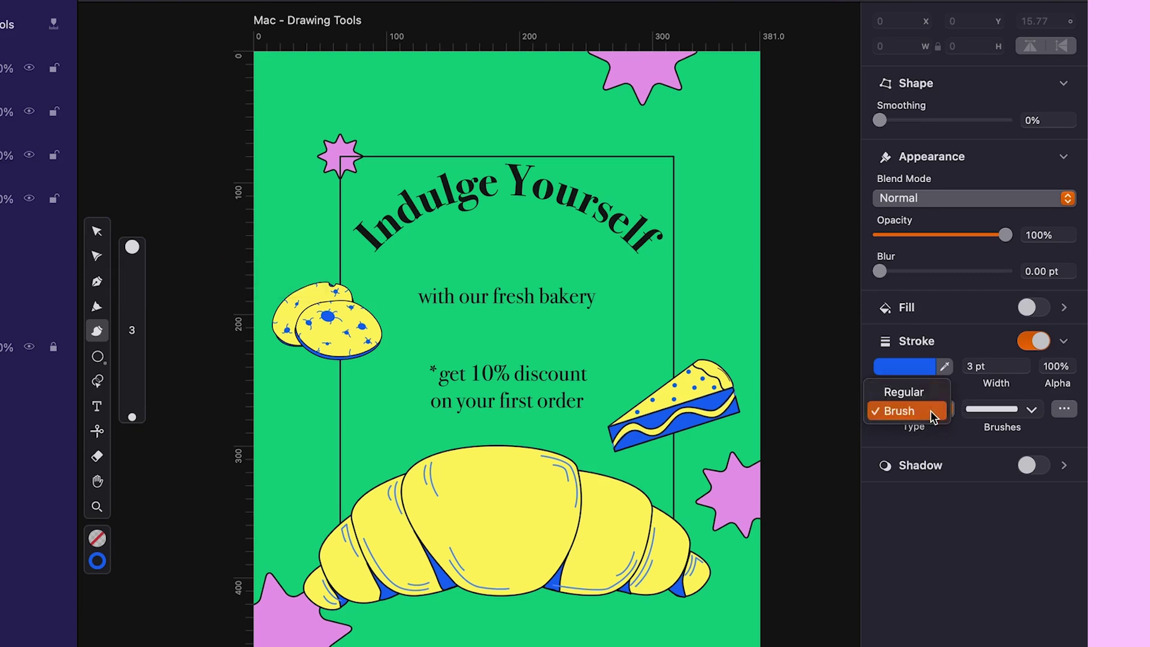
click(941, 444)
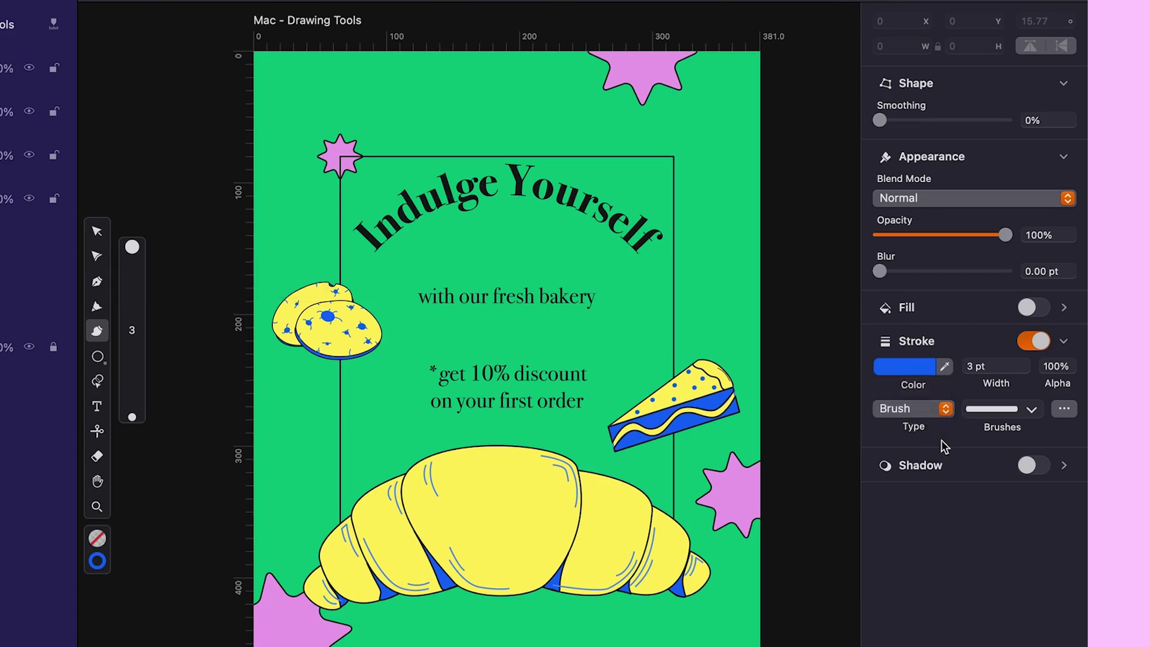
click(1032, 411)
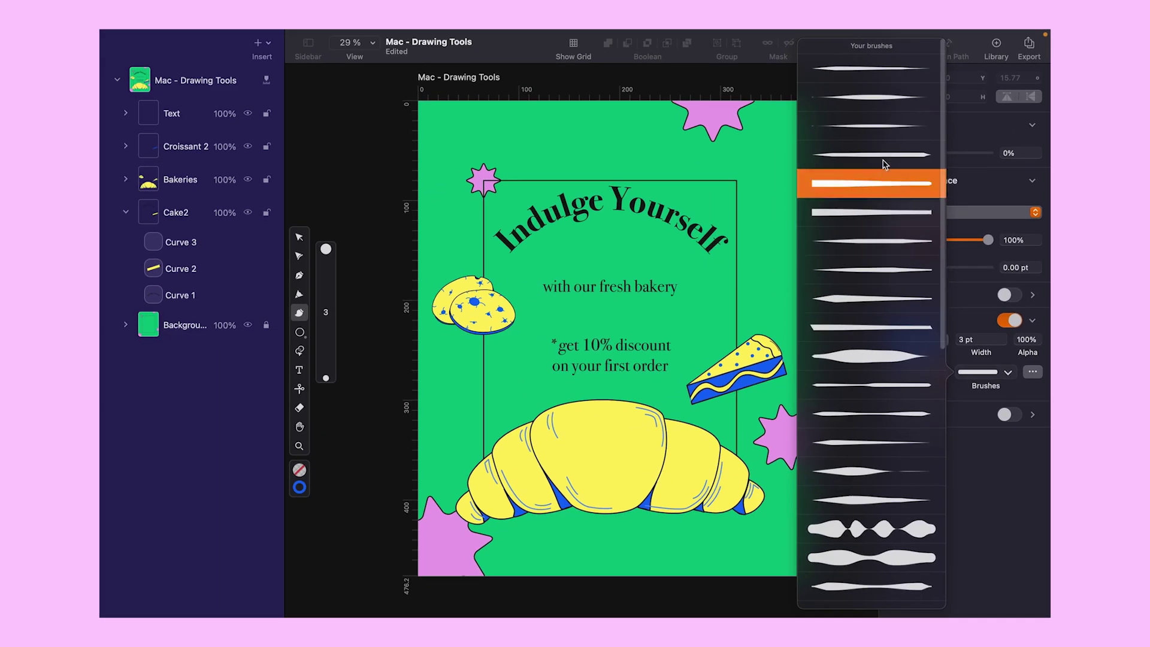
scroll(875, 180, down, 3)
scroll(874, 469, down, 5)
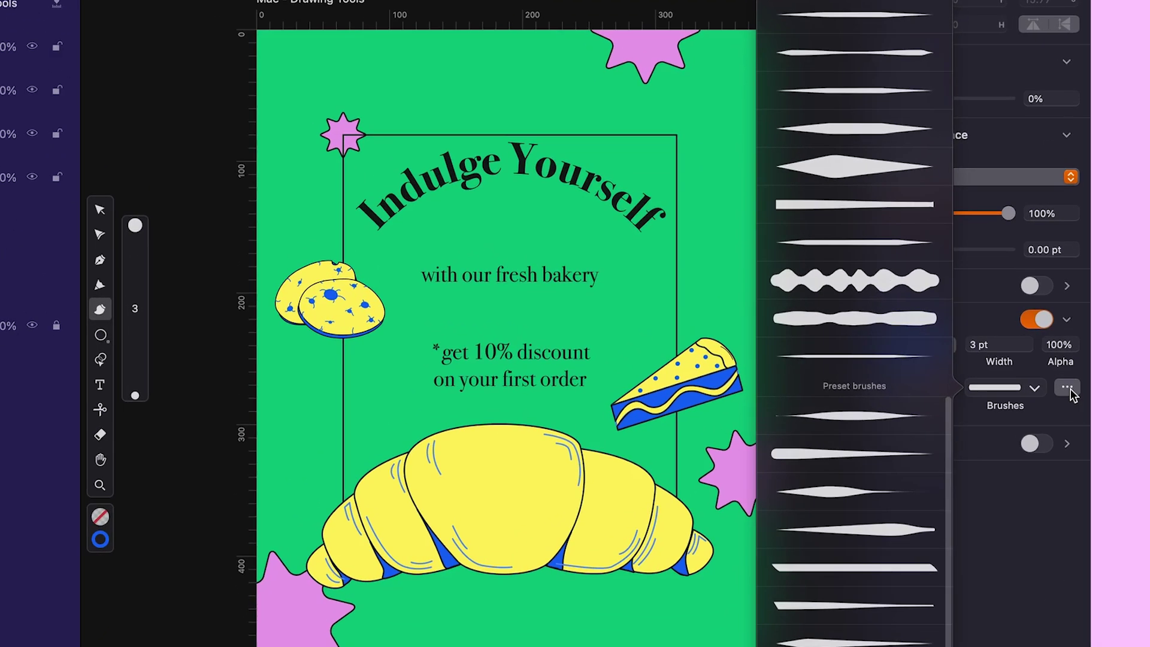
- Open the brush shape editor (100% roundness, 0° angle) and zoom onto the buns
click(1068, 388)
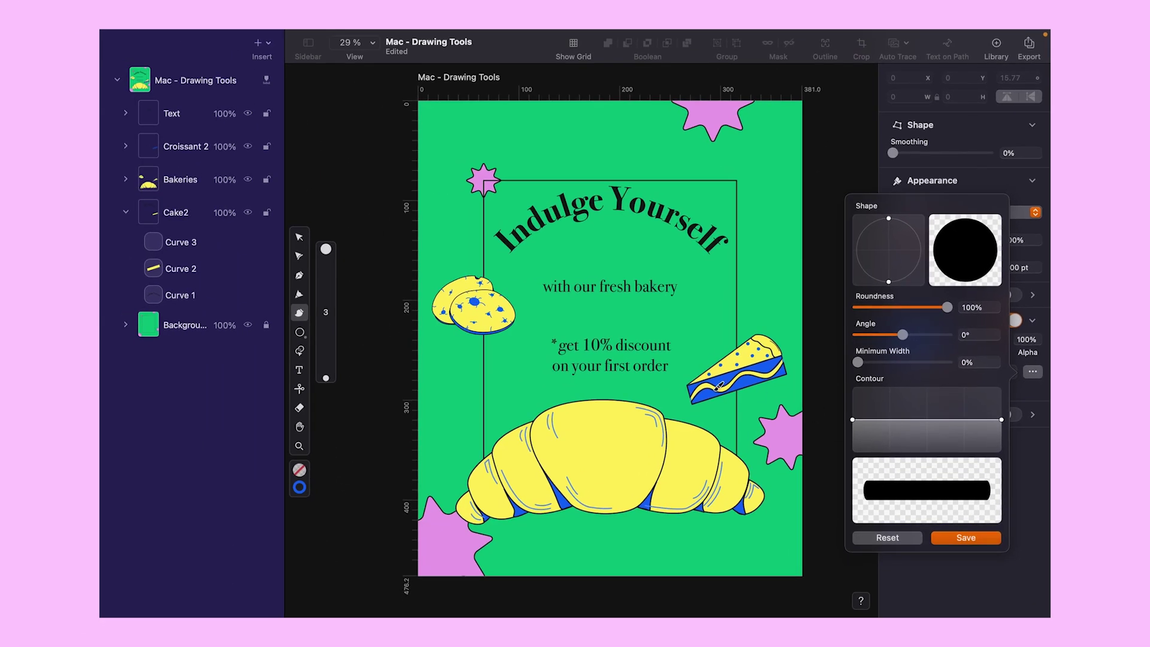
scroll(464, 288, up, 5)
key(v)
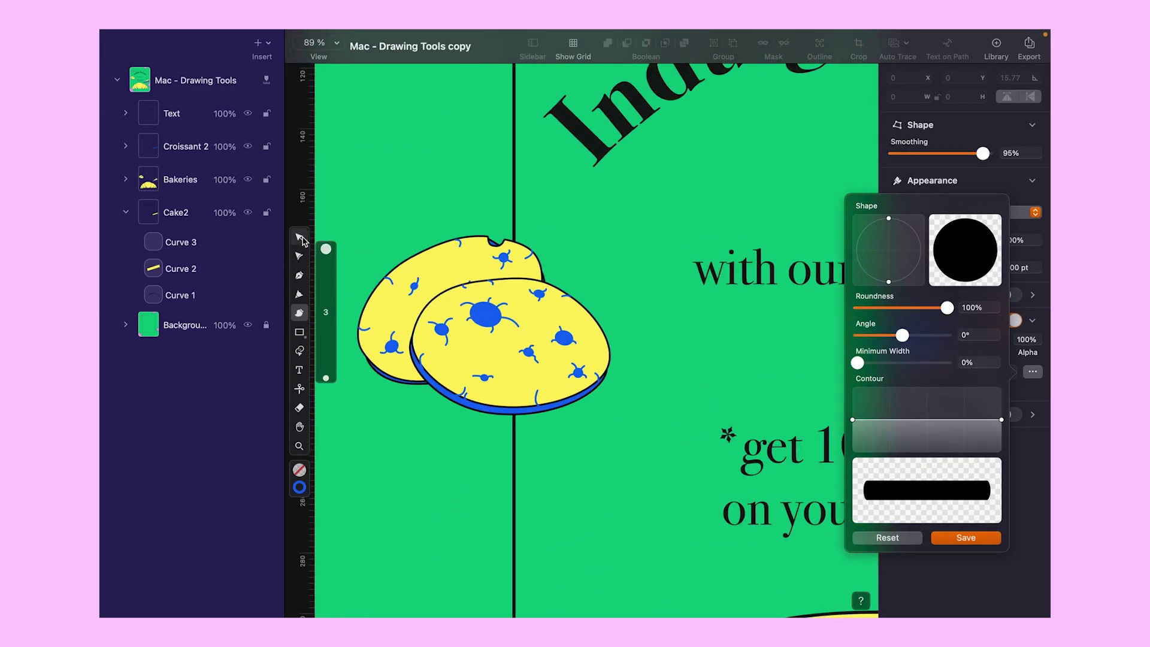
click(448, 314)
- Select the front bun and reshape its brush tip, rotating it to about 60°
click(515, 325)
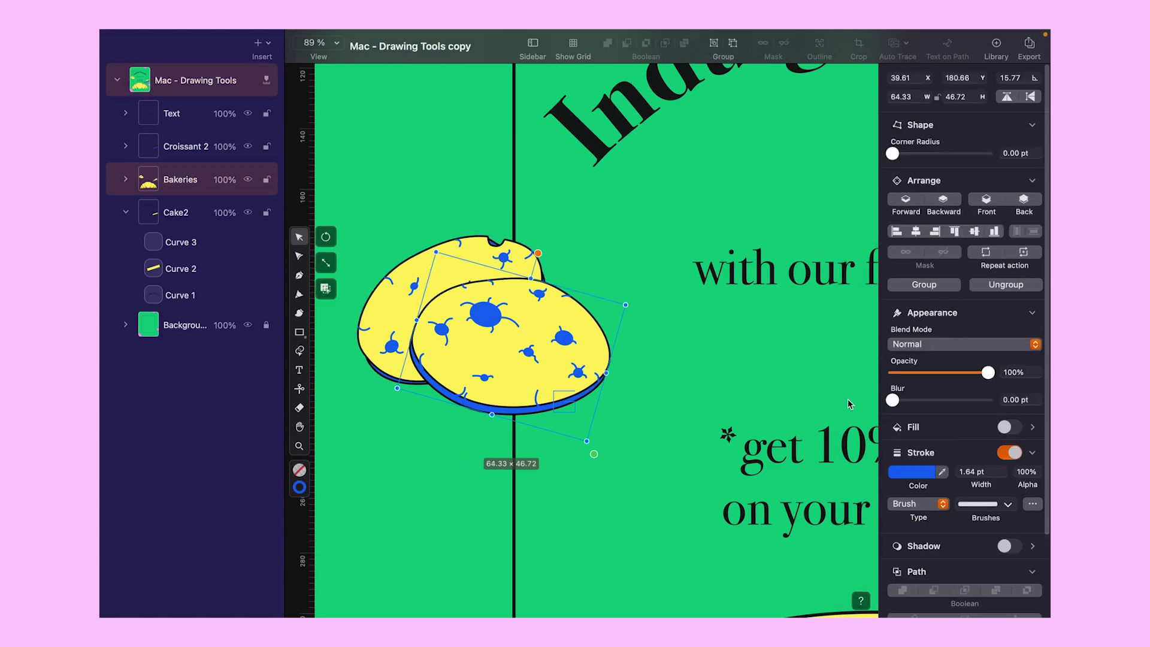
scroll(1001, 496, down, 3)
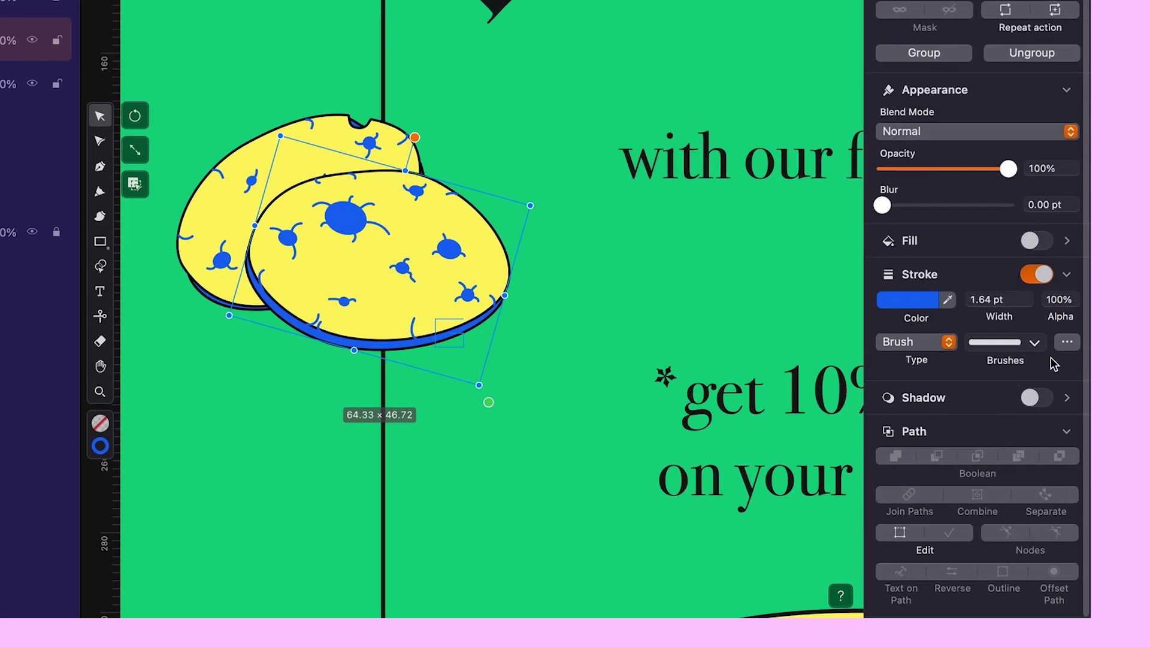
click(1066, 343)
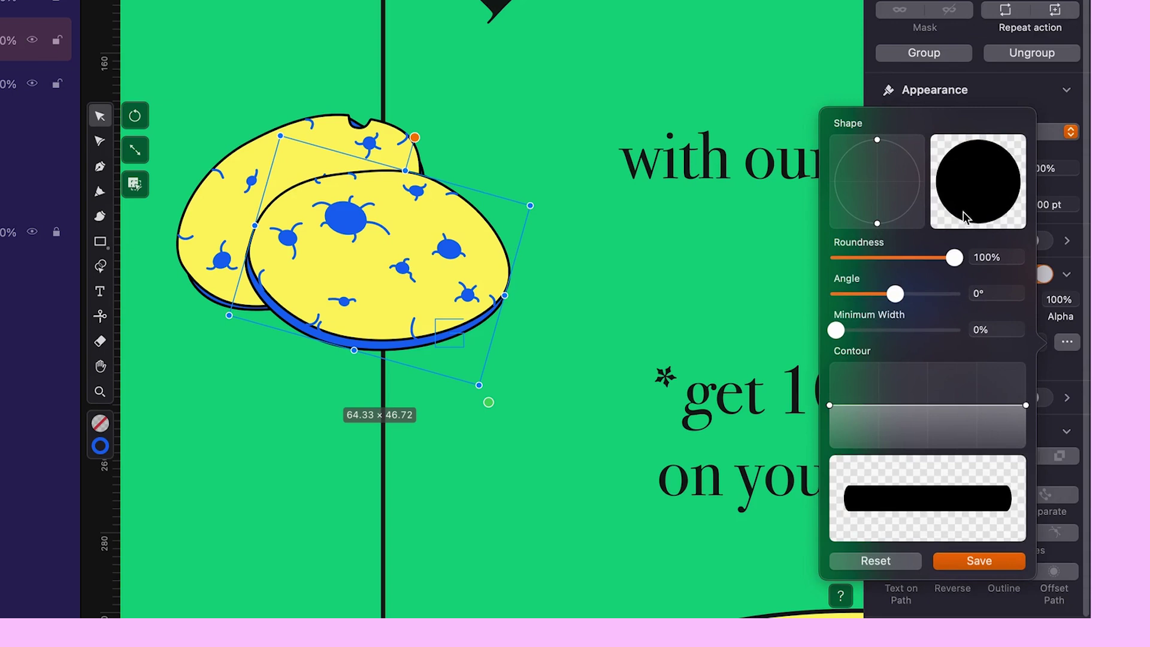
mouse_move(957, 259)
mouse_down()
mouse_move(911, 258)
mouse_move(959, 260)
mouse_up()
mouse_move(881, 226)
mouse_down()
mouse_move(881, 198)
mouse_move(887, 233)
mouse_up()
mouse_move(899, 294)
mouse_down()
mouse_move(873, 294)
mouse_move(916, 294)
mouse_up()
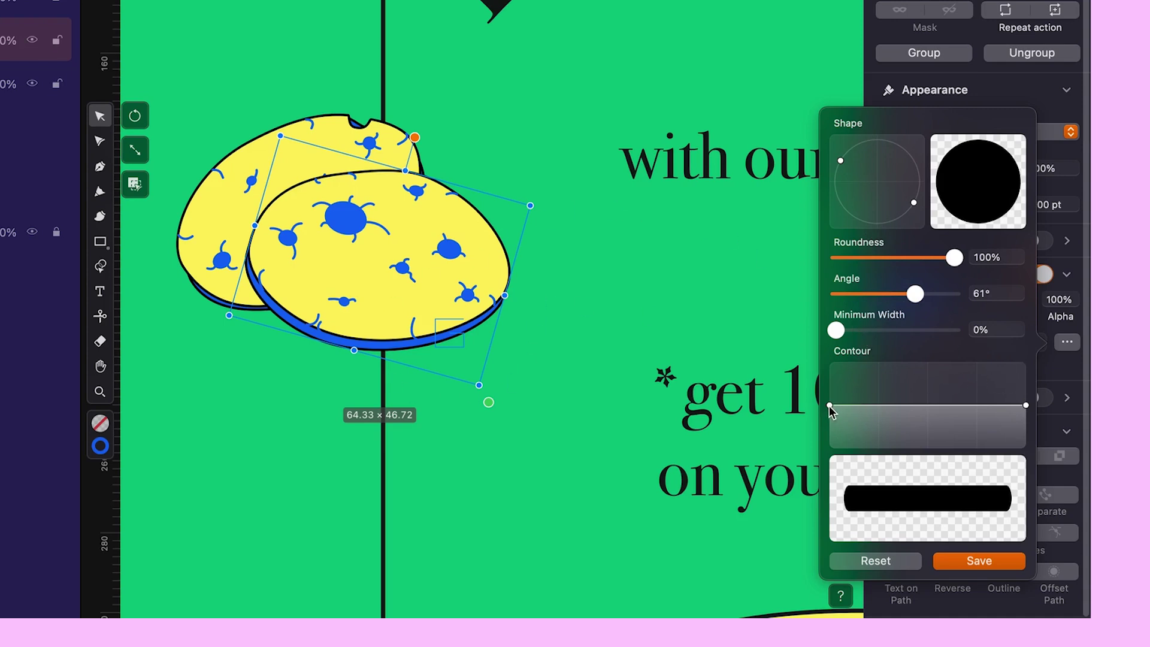
- Experiment with contour tapers, a bulge and higher minimum width, then reset the brush
drag(830, 407, 834, 430)
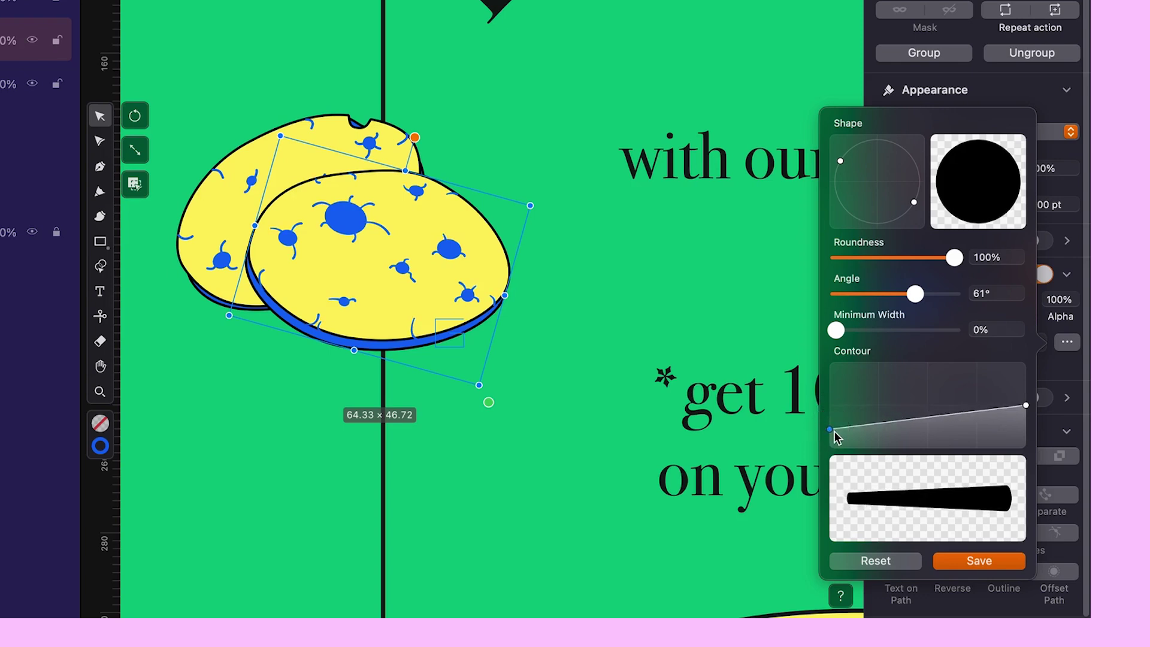
mouse_move(1027, 406)
mouse_down()
mouse_move(1028, 389)
mouse_move(1027, 404)
mouse_up()
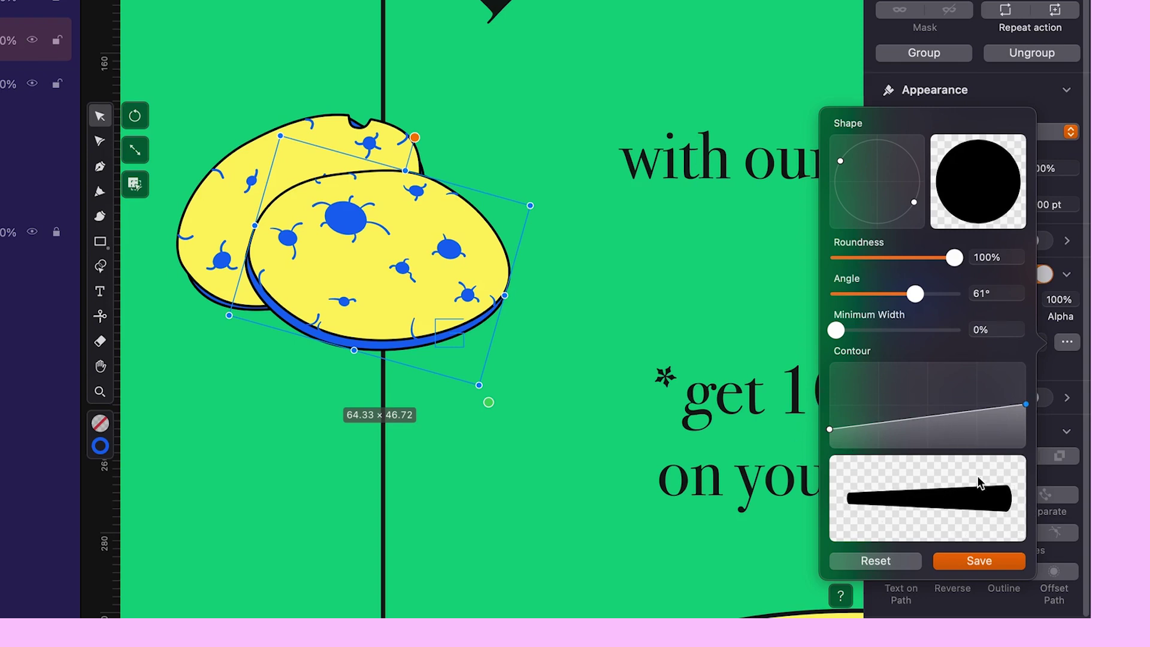
mouse_move(921, 424)
mouse_down()
mouse_move(904, 385)
mouse_move(880, 389)
mouse_up()
mouse_move(978, 404)
mouse_down()
mouse_move(976, 434)
mouse_move(976, 422)
mouse_up()
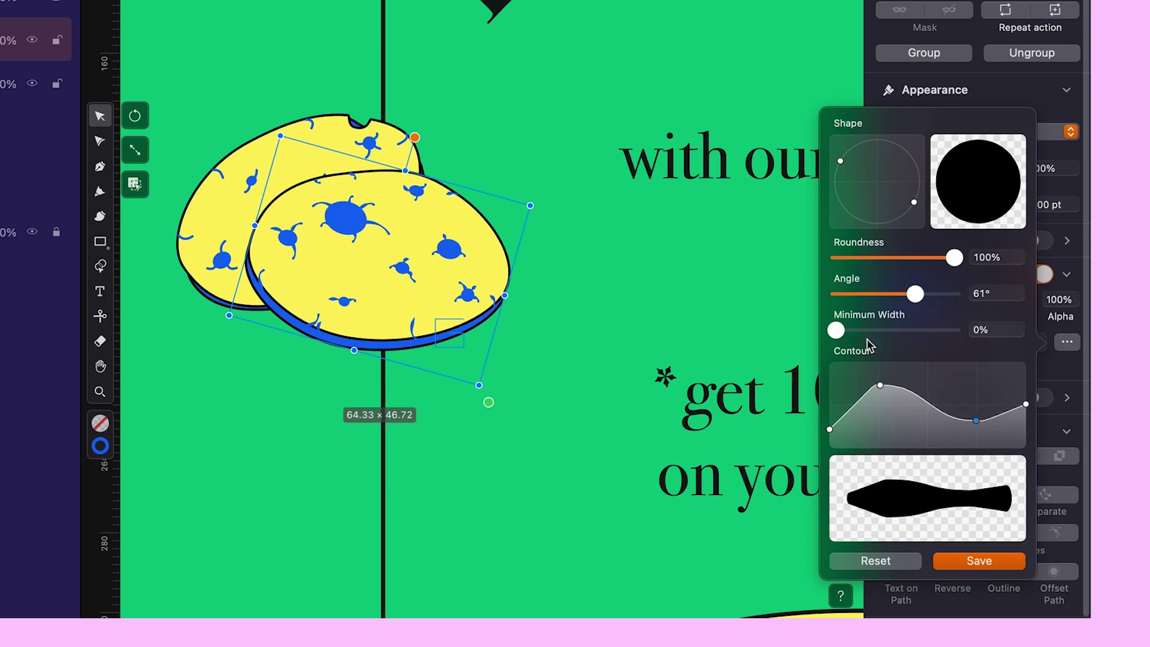
mouse_move(837, 330)
mouse_down()
mouse_move(983, 347)
mouse_move(882, 352)
mouse_move(971, 344)
mouse_move(927, 342)
mouse_move(930, 354)
mouse_up()
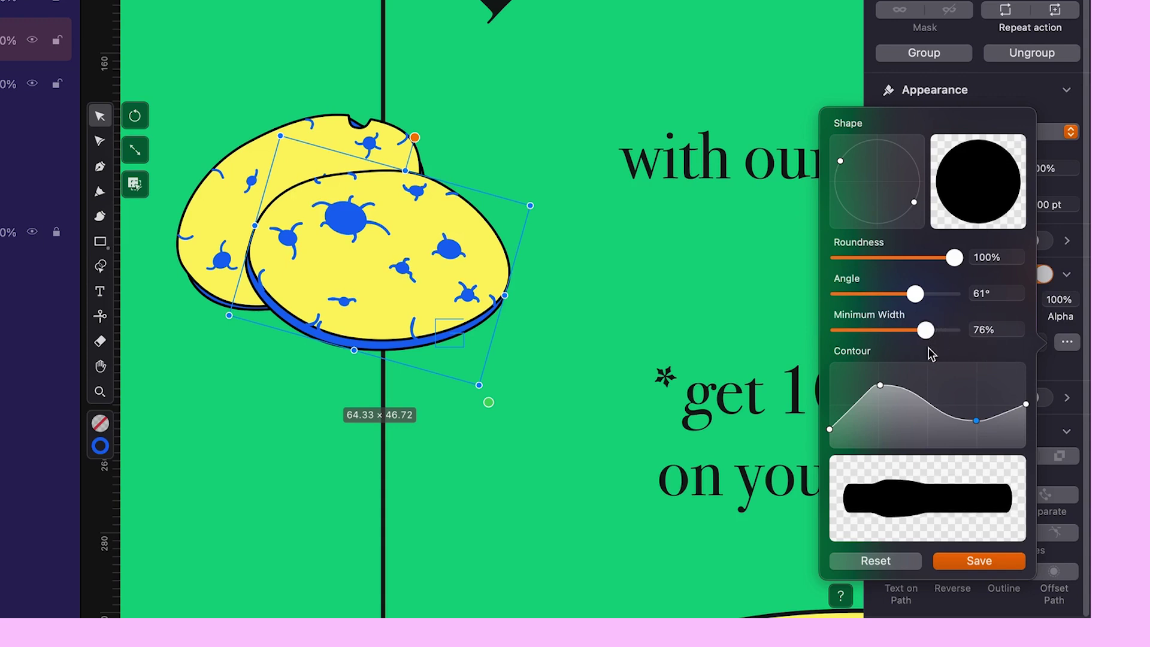
click(900, 560)
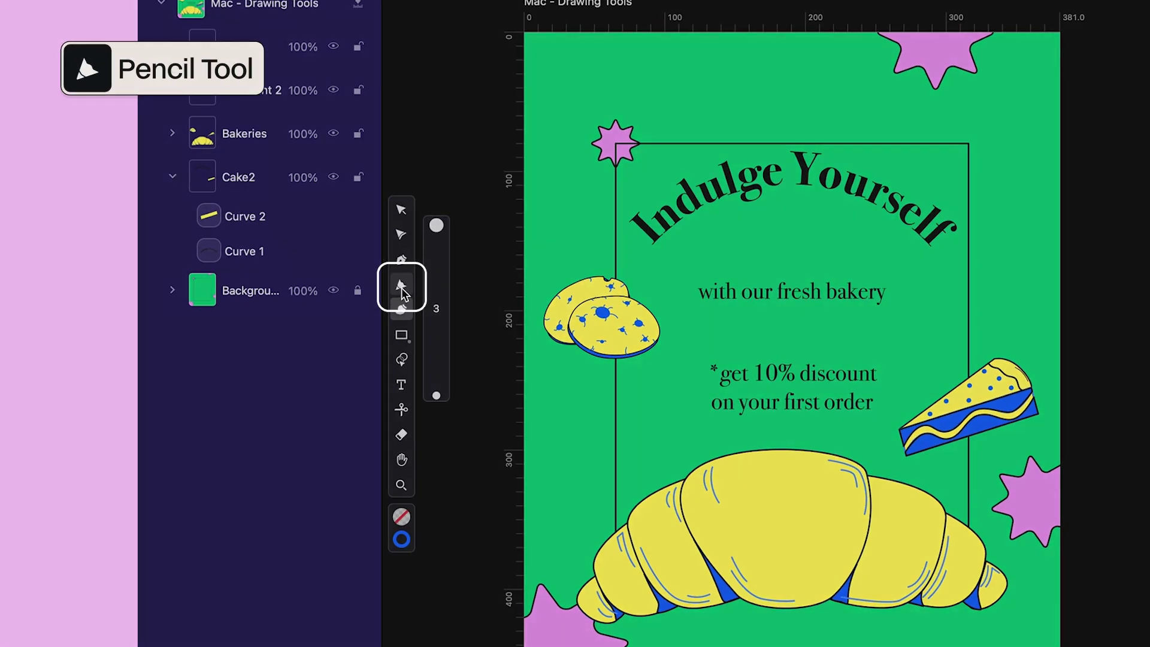
- Draw a test loop with the Pencil tool and undo it
click(403, 287)
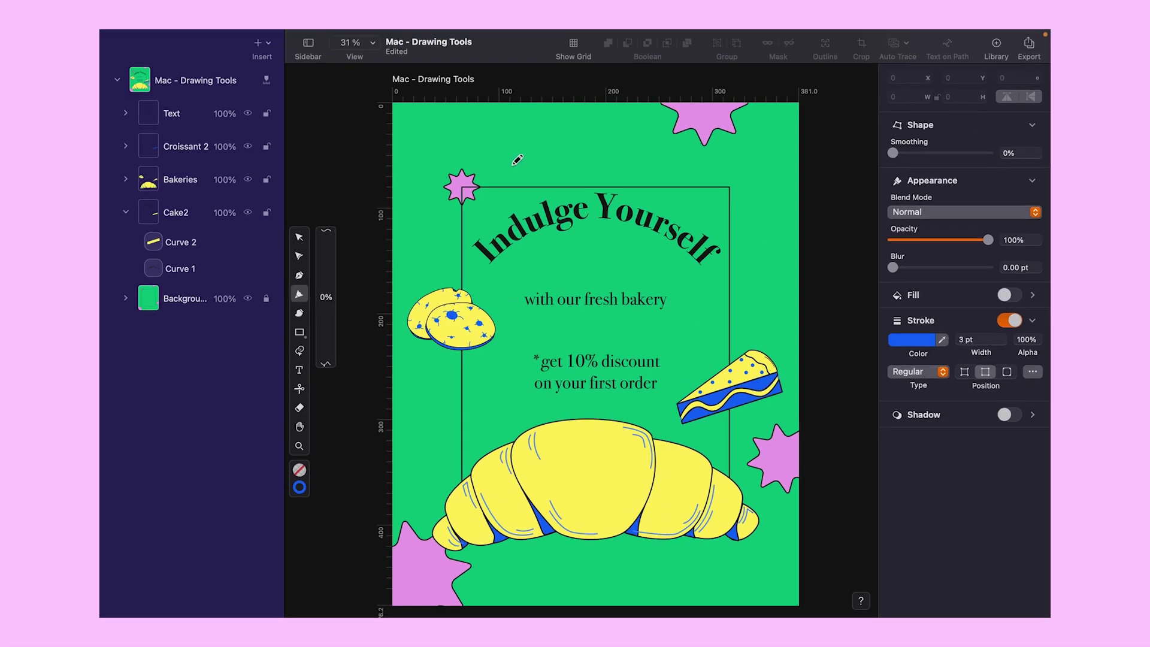
mouse_move(513, 165)
mouse_down()
mouse_move(553, 140)
mouse_move(535, 157)
mouse_move(565, 169)
mouse_move(576, 136)
mouse_move(565, 162)
mouse_move(616, 147)
mouse_move(596, 149)
mouse_move(626, 169)
mouse_move(635, 139)
mouse_move(631, 165)
mouse_move(669, 155)
mouse_up()
key(super+z)
- Set the stroke to black at 2.5 pt and trace the croissant's left curve
click(917, 340)
click(795, 489)
click(959, 339)
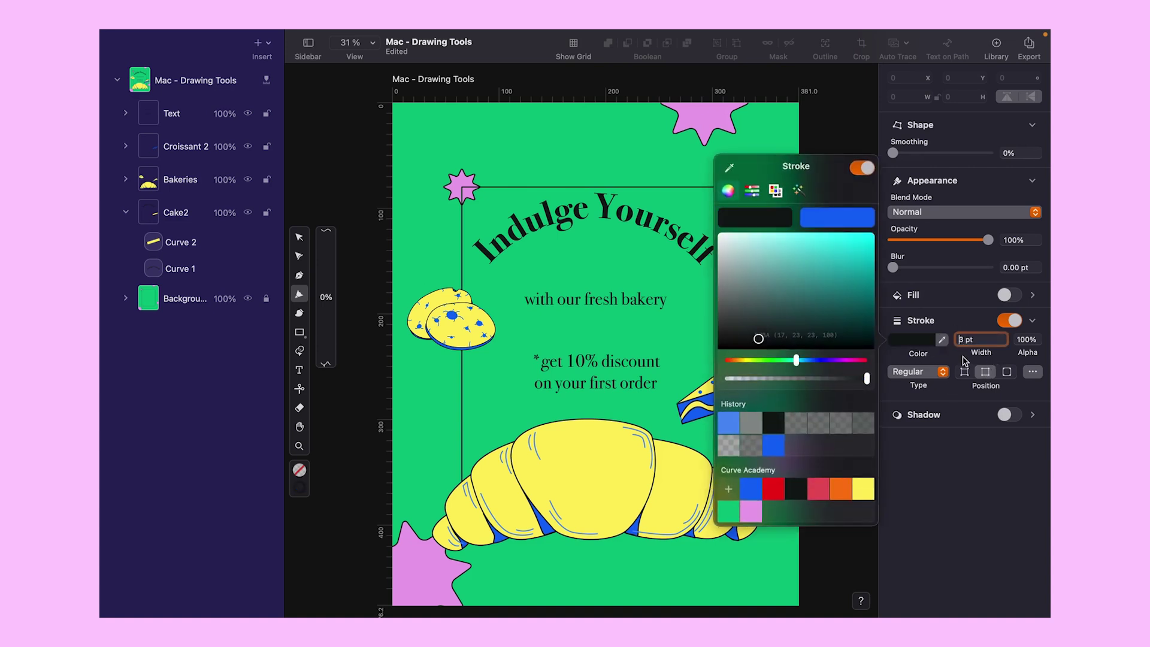
text(.5)
key(Return)
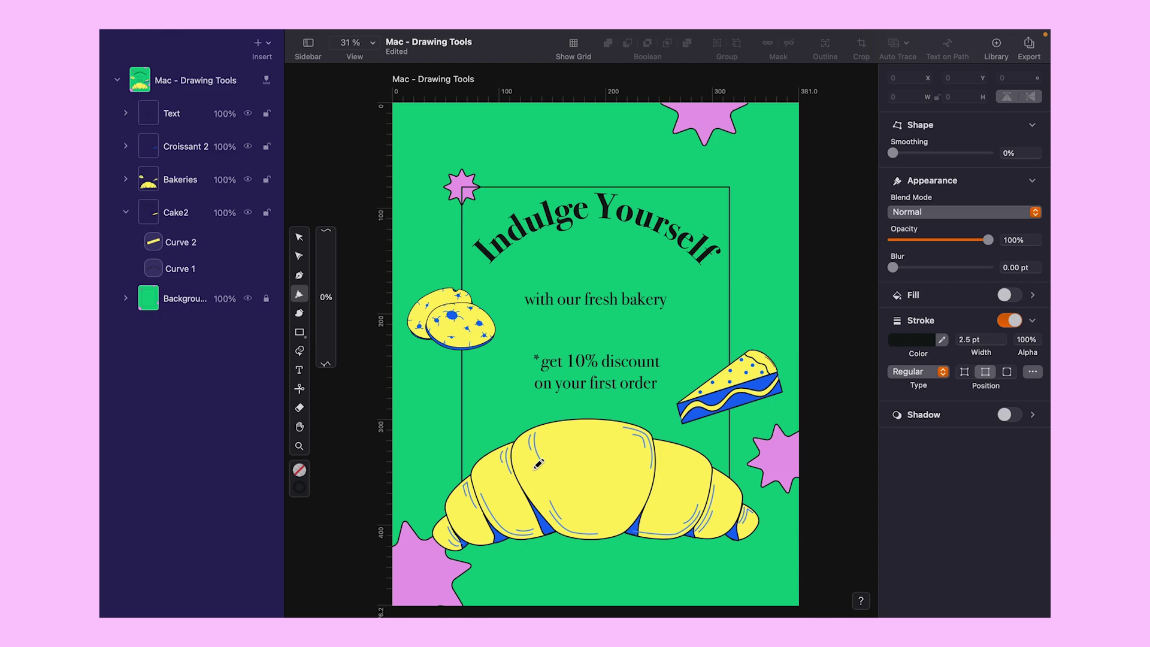
scroll(537, 465, up, 10)
scroll(533, 210, up, 1)
mouse_move(475, 294)
mouse_down()
mouse_move(457, 213)
mouse_move(474, 177)
mouse_up()
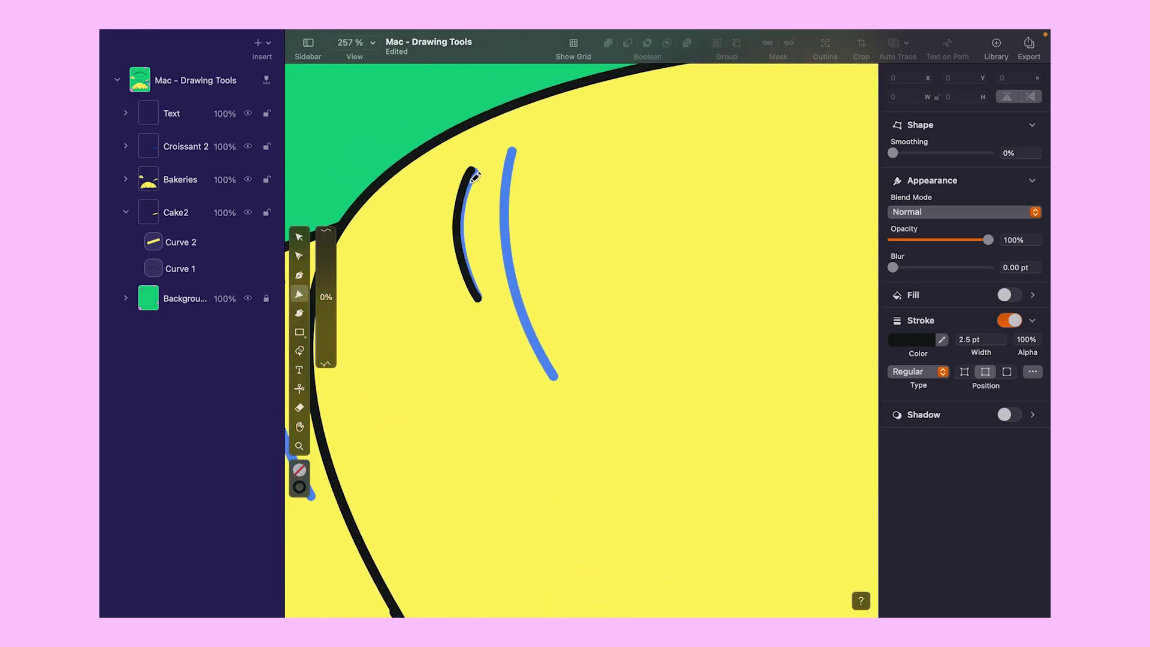
- Raise Pencil smoothing to about 87% and trace the right blue croissant curve in black
key(a)
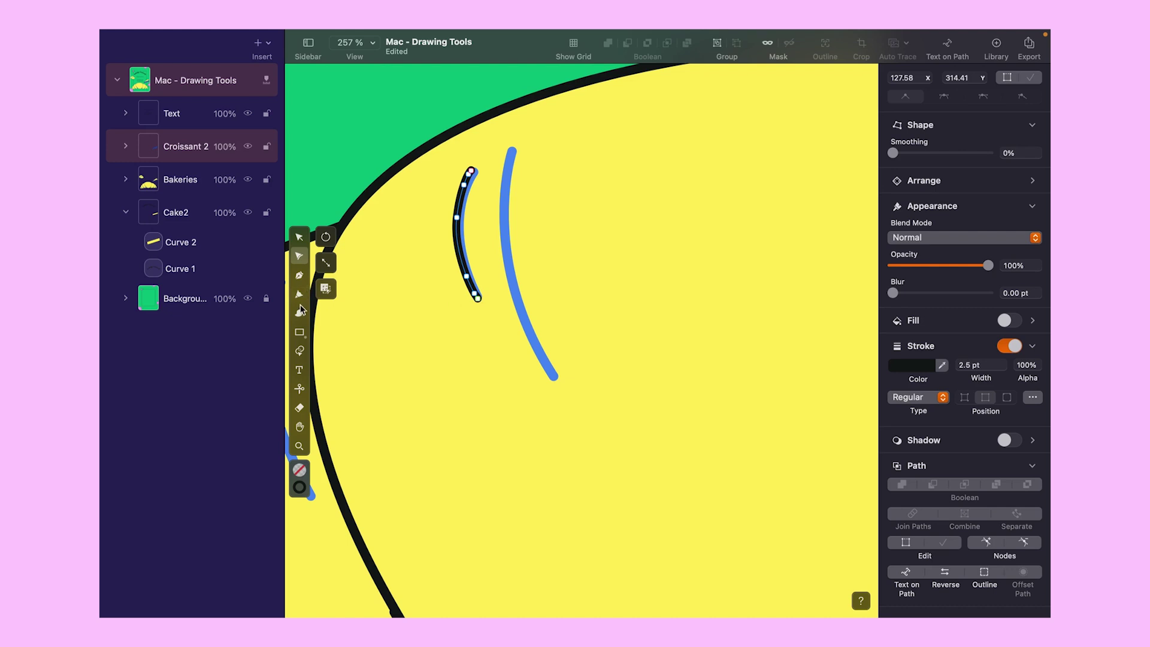
click(300, 299)
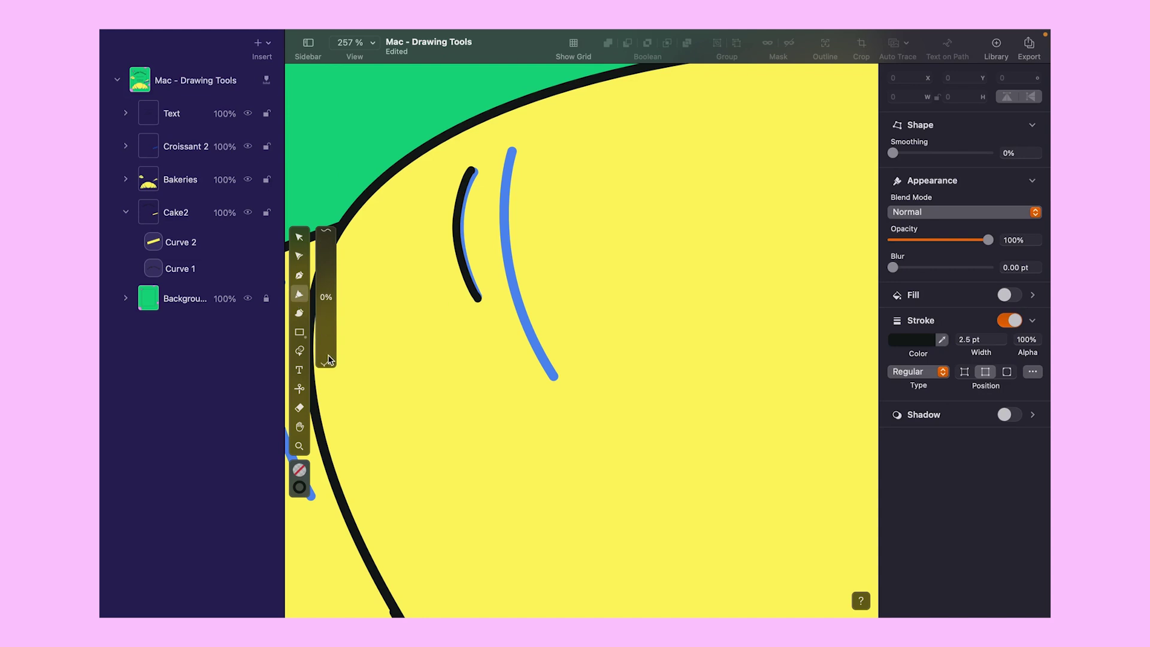
drag(328, 363, 334, 237)
mouse_move(557, 378)
mouse_down()
mouse_move(505, 231)
mouse_move(512, 150)
mouse_up()
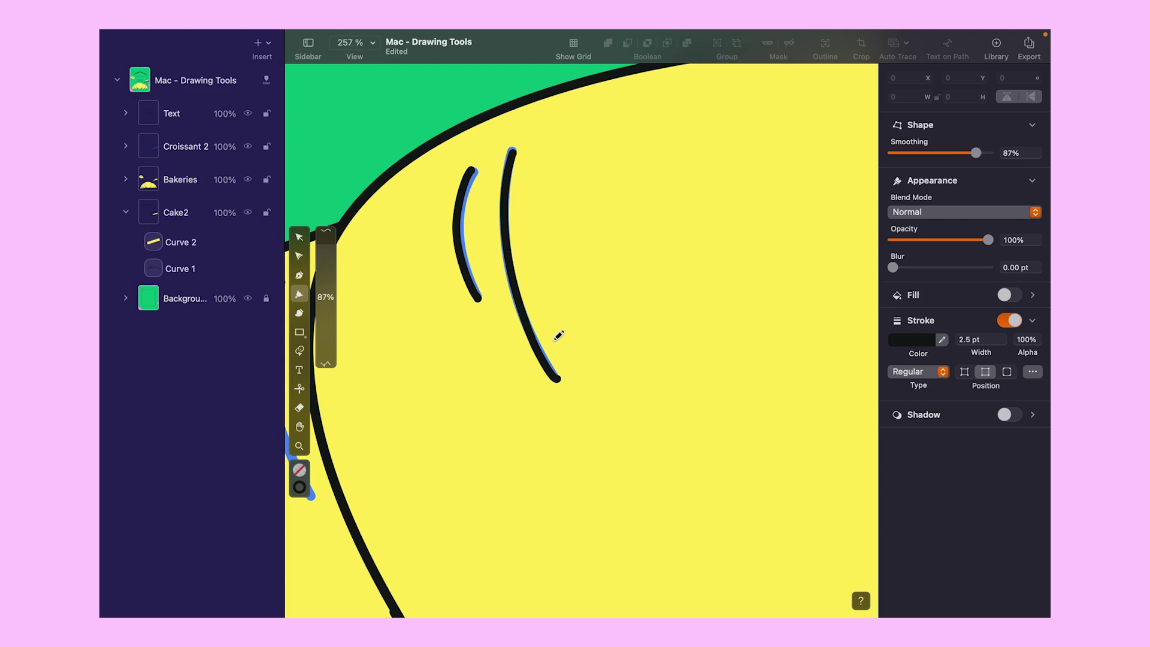
- Delete the right stroke's middle nodes and bend it back into one smooth curve
click(299, 236)
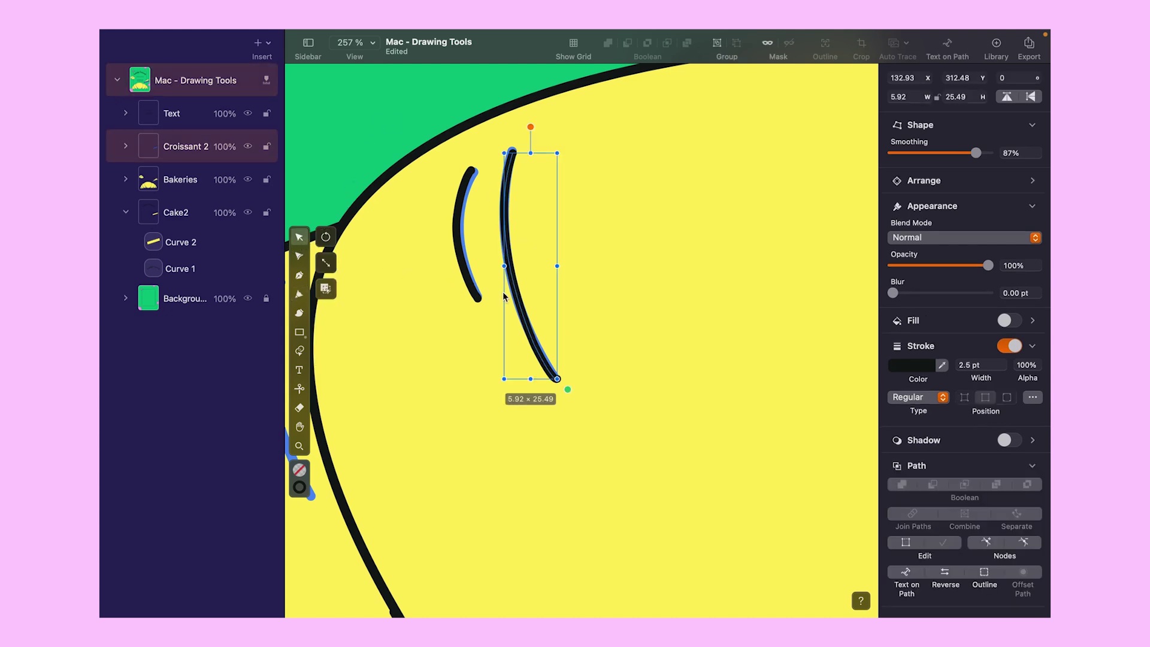
click(478, 296)
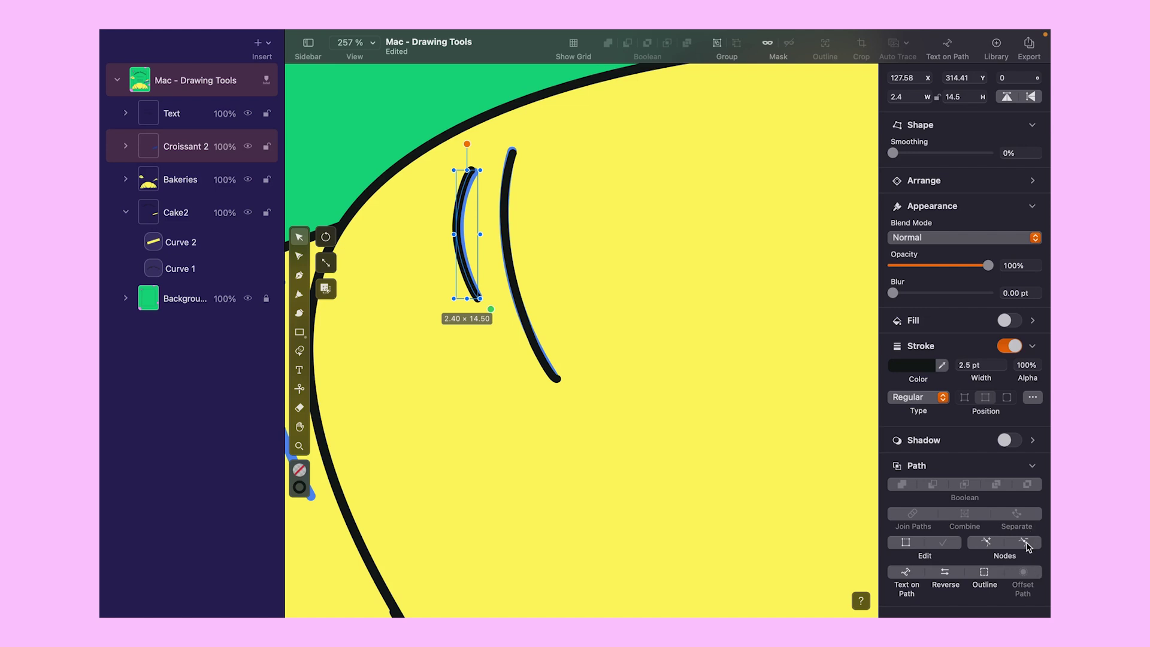
click(1026, 544)
click(512, 282)
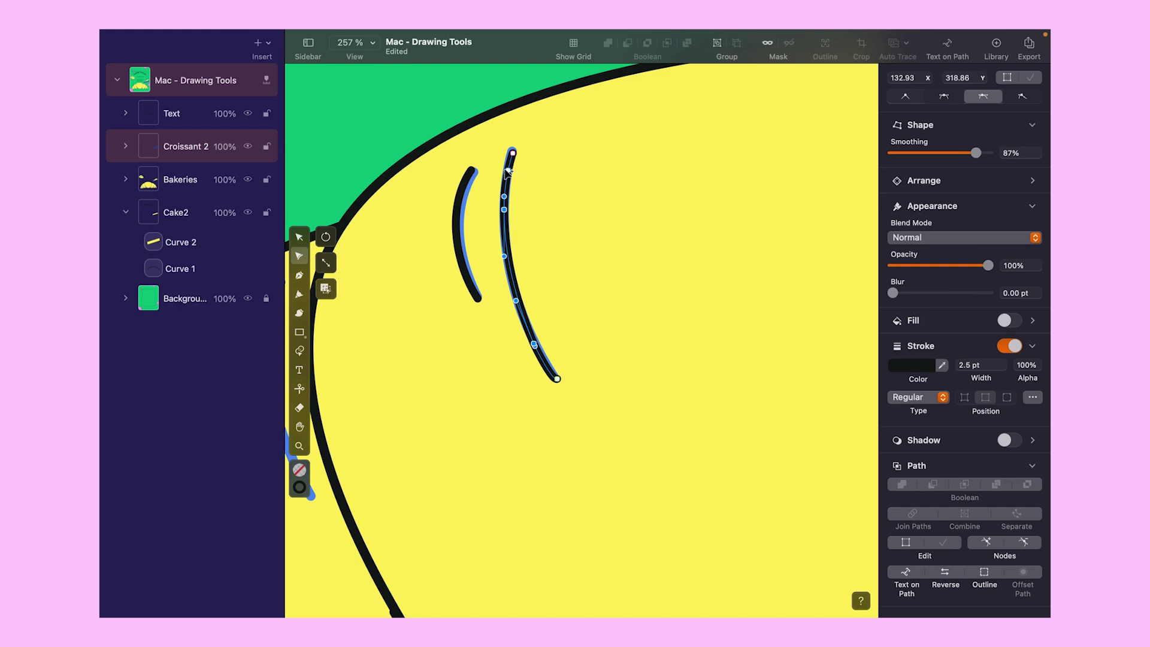
key(Delete)
mouse_move(557, 379)
mouse_down()
mouse_move(475, 236)
mouse_move(483, 276)
mouse_up()
- Select both croissant strokes and check the left stroke's bottom node
click(458, 240)
key(v)
shift+click(518, 296)
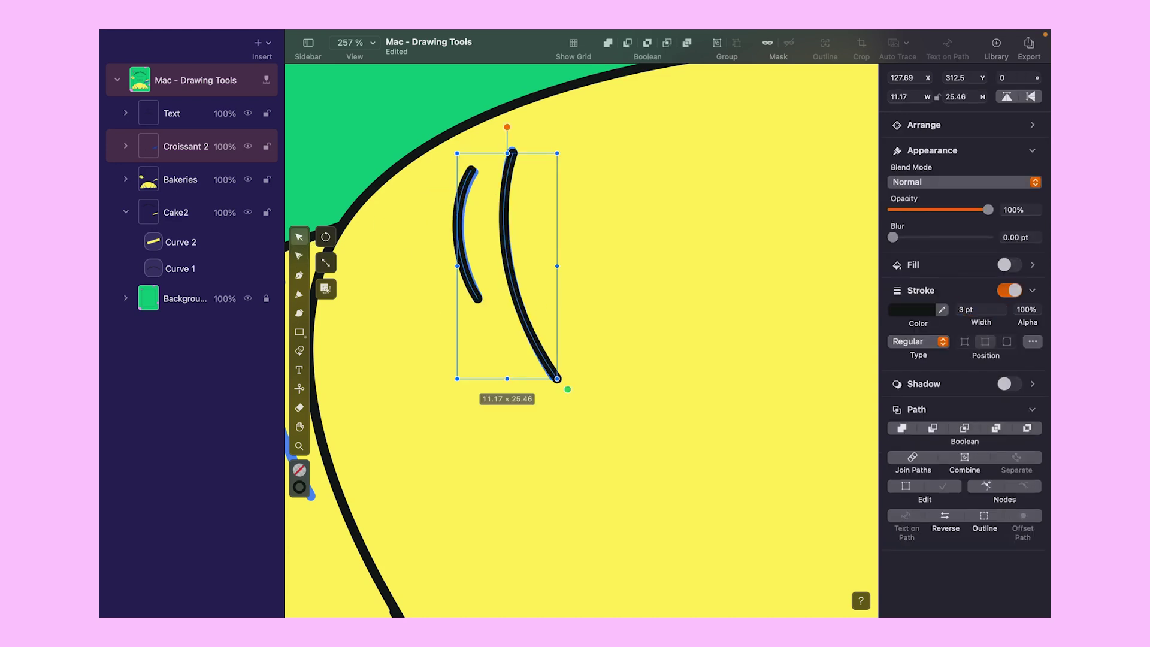
key(a)
click(478, 299)
key(Escape)
- Check the right stroke's bottom node, deselect the croissant, and fit the artboard in view
click(511, 154)
click(554, 379)
key(Escape)
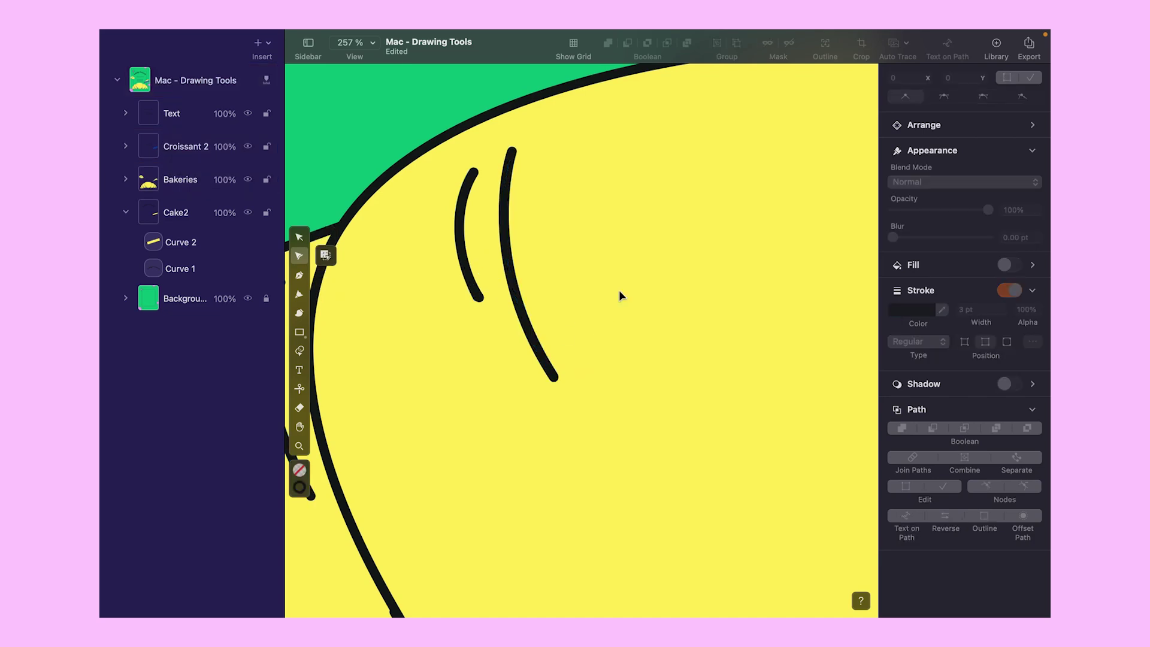
key(super+1)
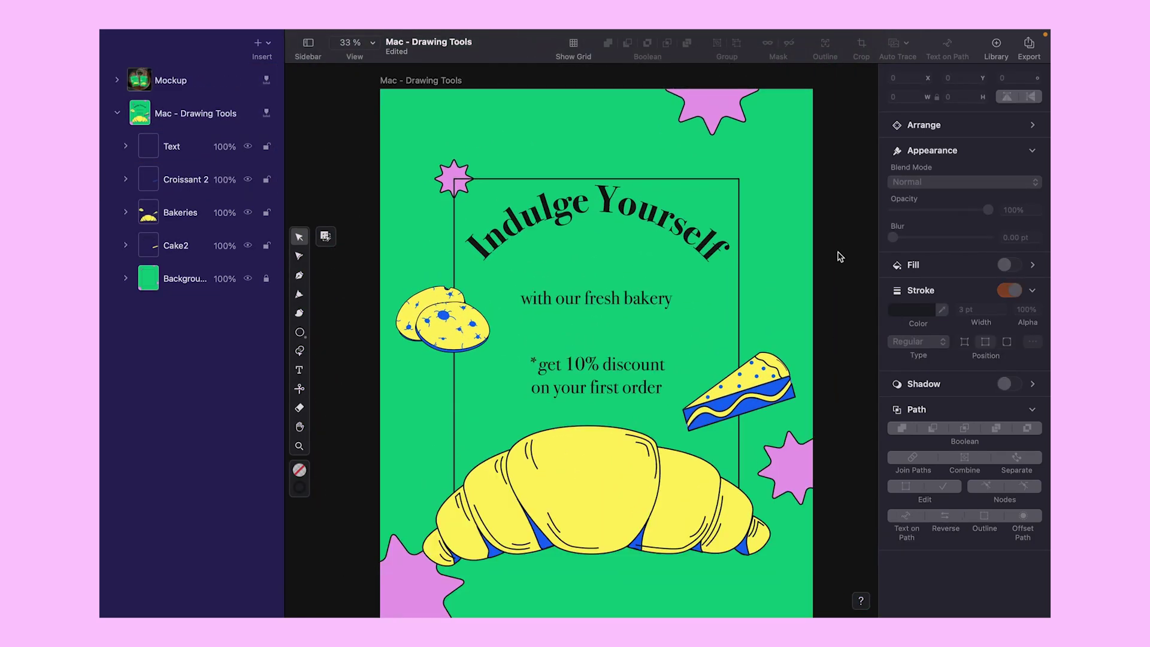
- Scroll right and down to centre the Mockup artboard with the two poster copies
scroll(840, 257, right, 10)
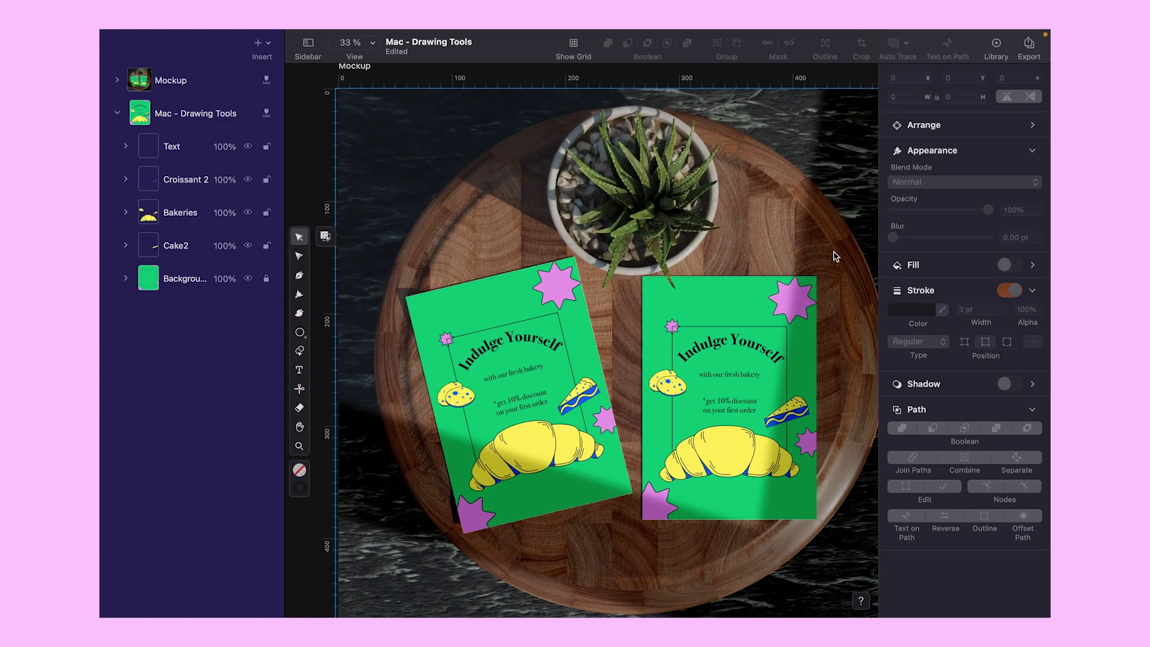
scroll(836, 256, right, 3)
scroll(836, 257, down, 2)
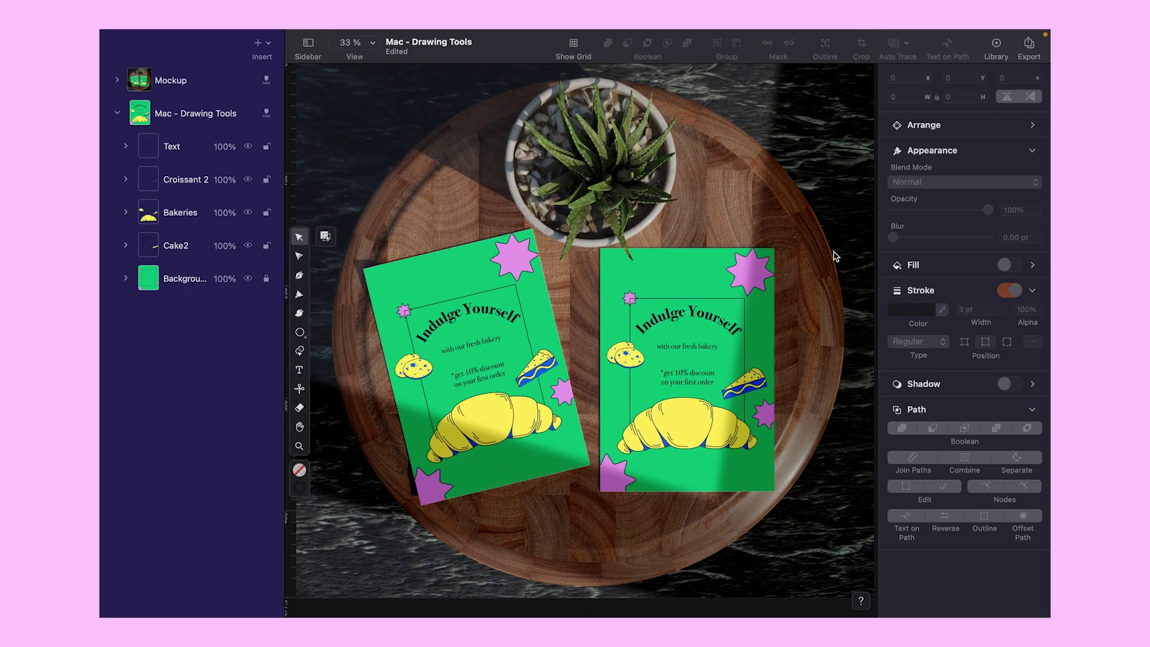